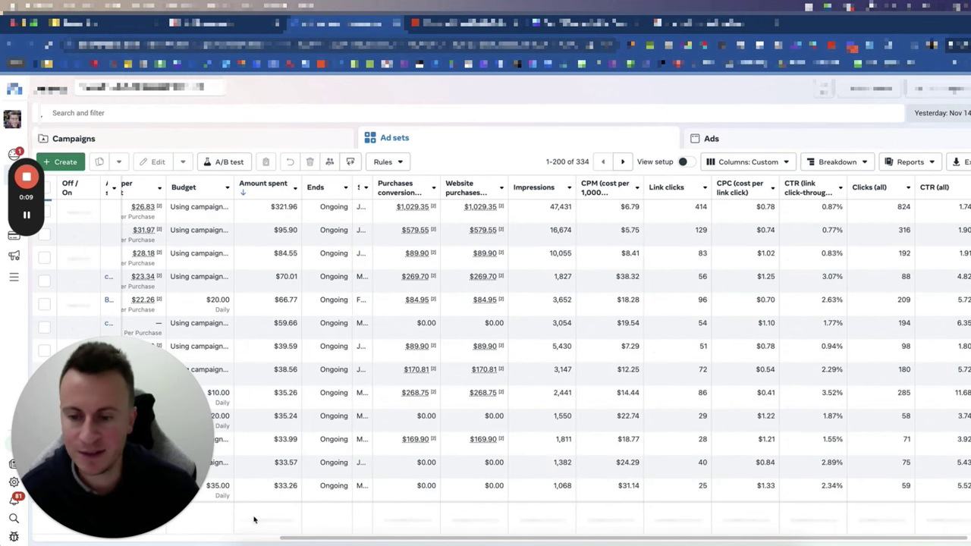
Check the Amount spent and Purchases totals in Ads Manager, then switch to the AliExpress sofa page.
{"action": "double_click", "coordinate": [285, 511]}
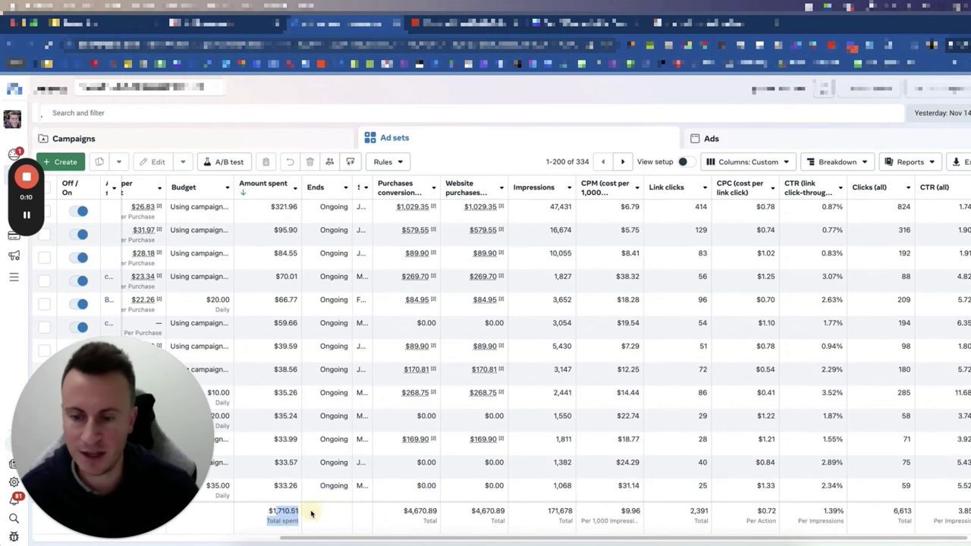
{"action": "double_click", "coordinate": [416, 511]}
{"action": "left_click", "coordinate": [430, 513]}
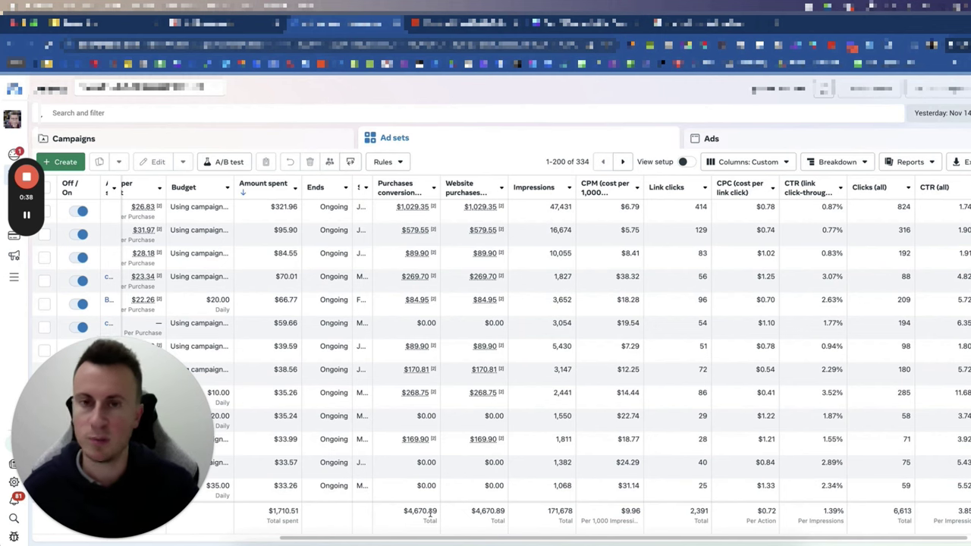
{"action": "left_click", "coordinate": [467, 23]}
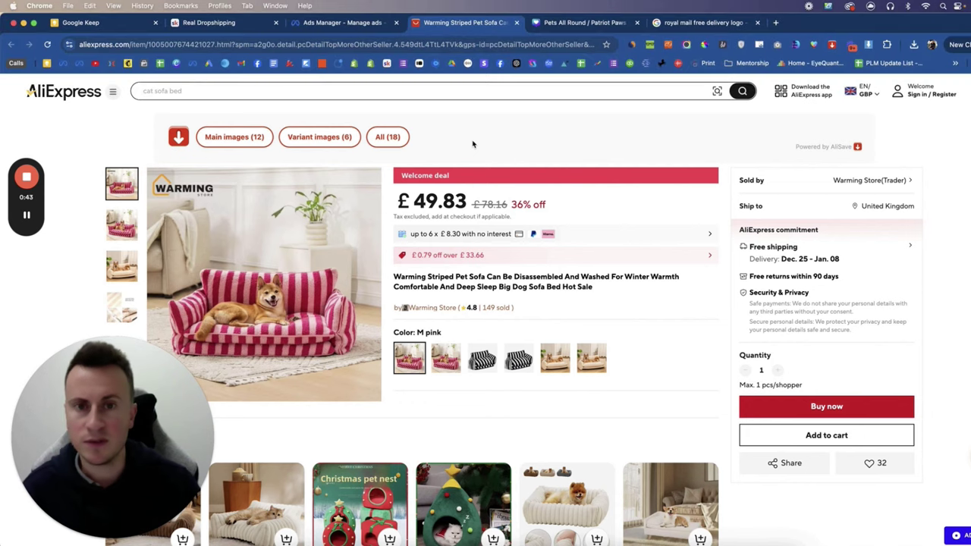
Close the 'royal mail free delivery logo' search tab, returning to the Canva pet ads design.
{"action": "left_click", "coordinate": [584, 25]}
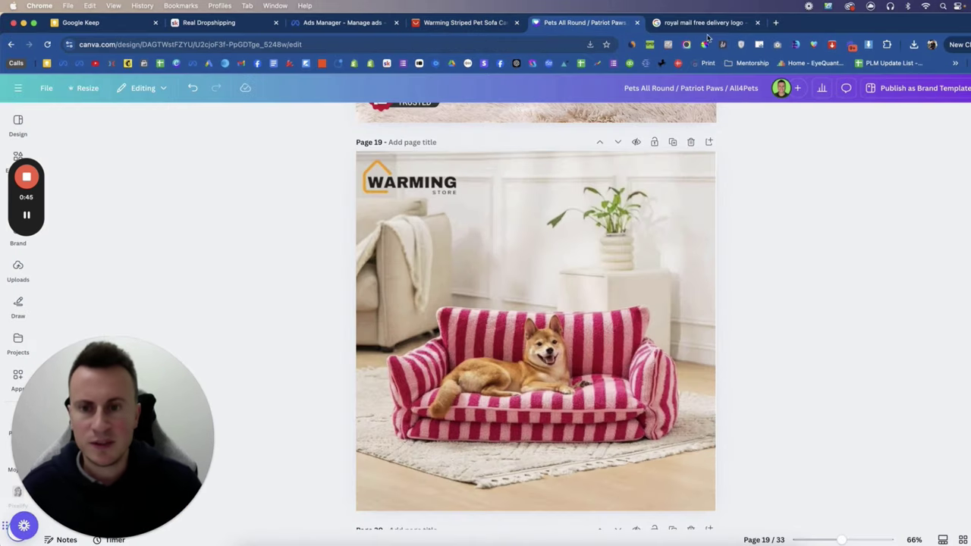
{"action": "left_click", "coordinate": [758, 23]}
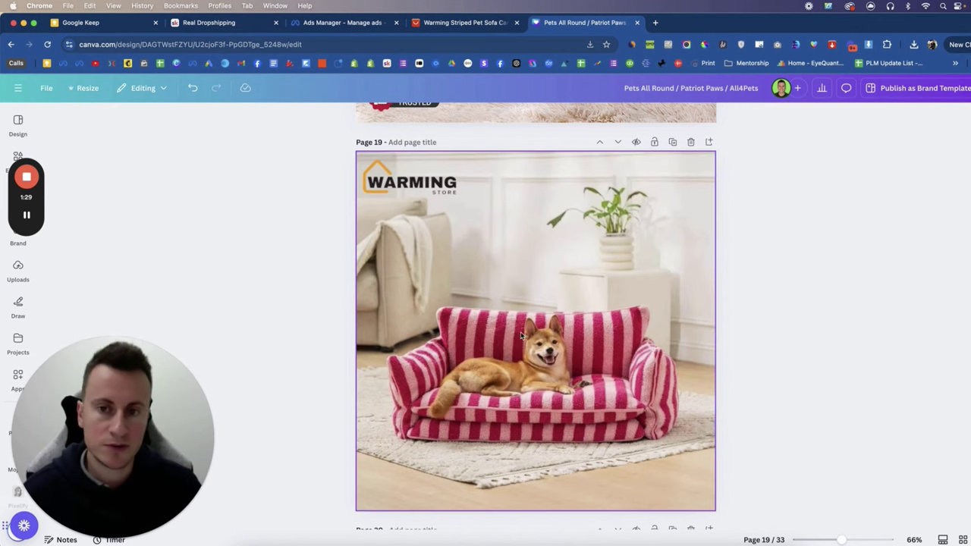
{"action": "scroll", "coordinate": [735, 295], "scroll_direction": "down", "scroll_amount": 3}
{"action": "scroll", "coordinate": [736, 295], "scroll_direction": "down", "scroll_amount": 3}
{"action": "scroll", "coordinate": [735, 292], "scroll_direction": "up", "scroll_amount": 1}
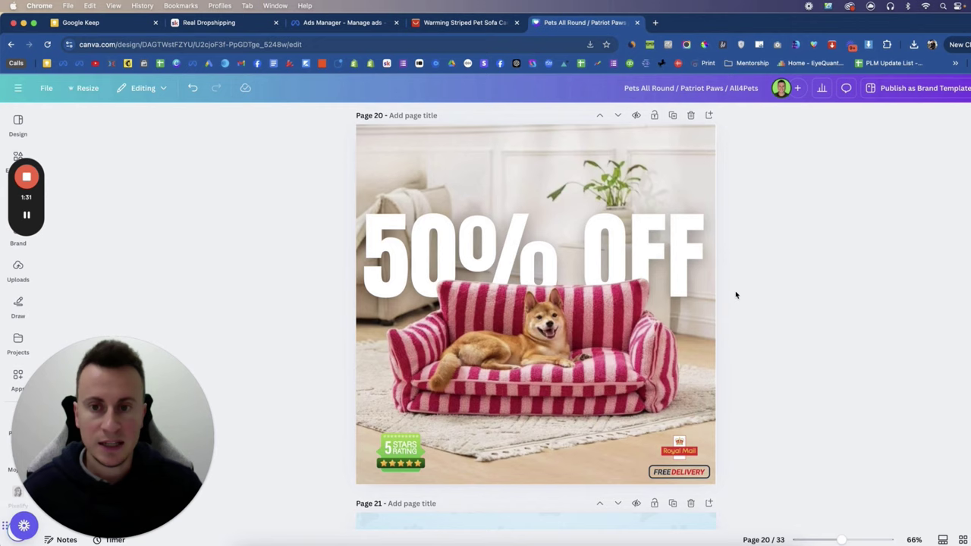
{"action": "scroll", "coordinate": [831, 281], "scroll_direction": "down", "scroll_amount": 4}
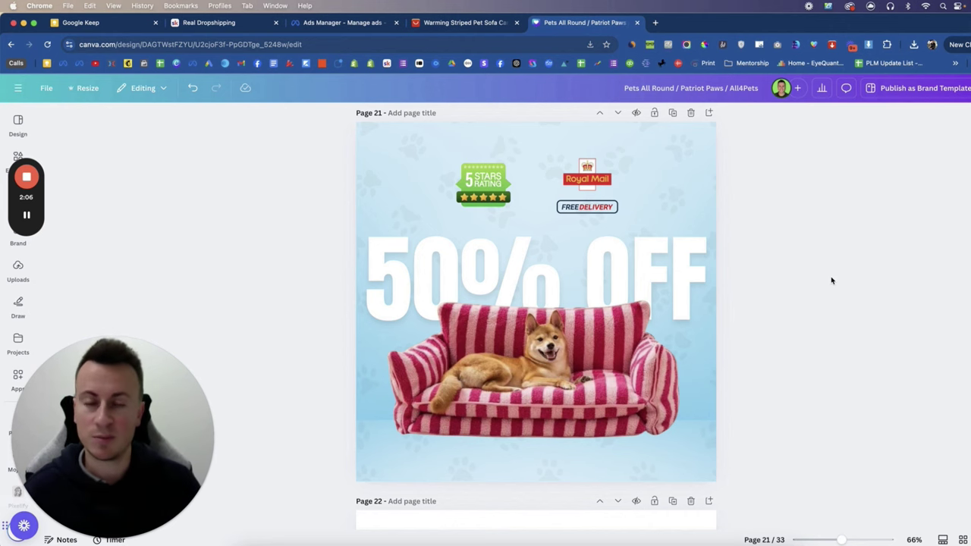
{"action": "scroll", "coordinate": [831, 280], "scroll_direction": "up", "scroll_amount": 5}
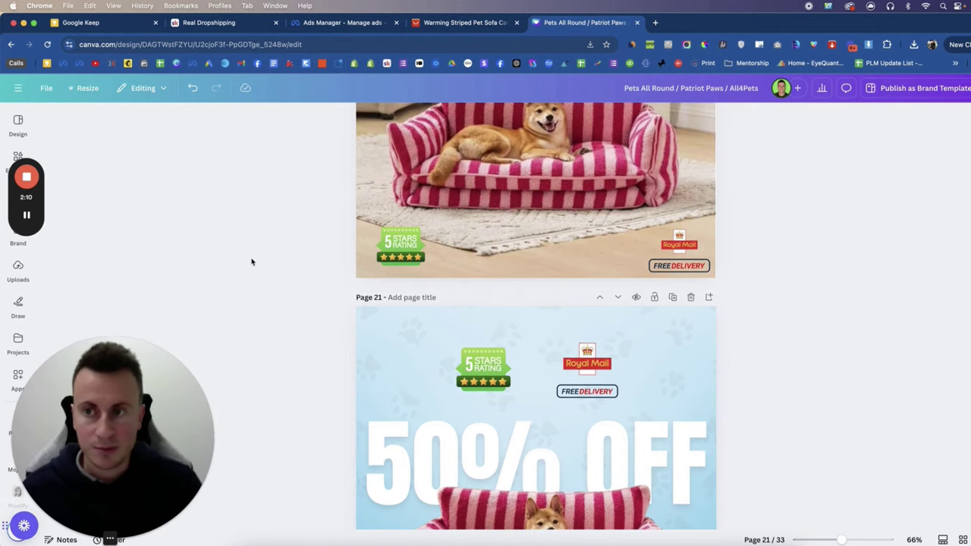
{"action": "scroll", "coordinate": [856, 258], "scroll_direction": "up", "scroll_amount": 6}
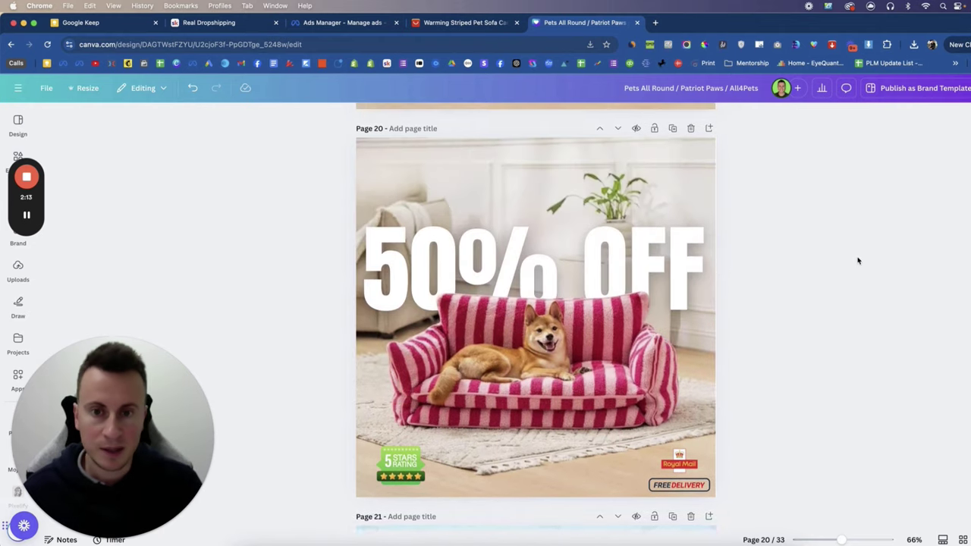
{"action": "scroll", "coordinate": [858, 261], "scroll_direction": "up", "scroll_amount": 1}
{"action": "scroll", "coordinate": [858, 260], "scroll_direction": "up", "scroll_amount": 4}
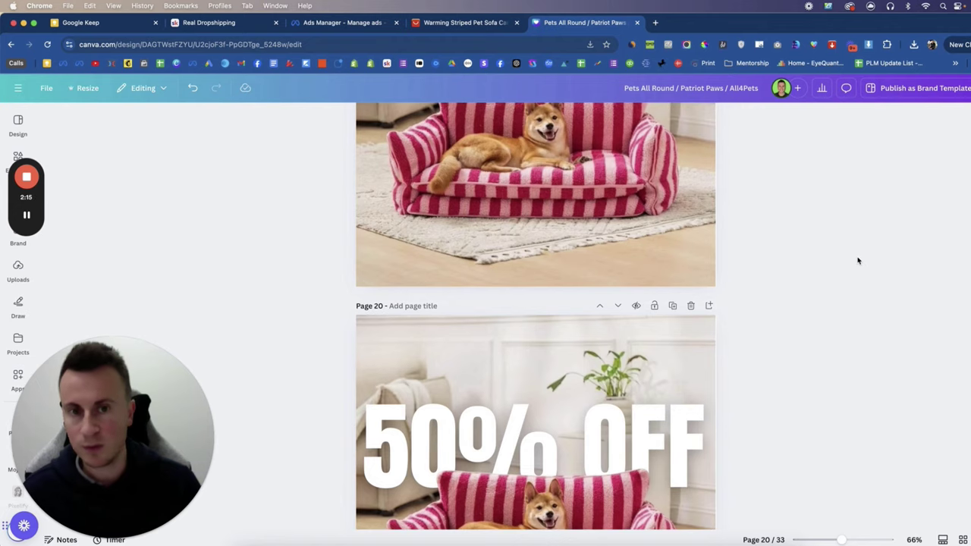
{"action": "scroll", "coordinate": [858, 260], "scroll_direction": "up", "scroll_amount": 3}
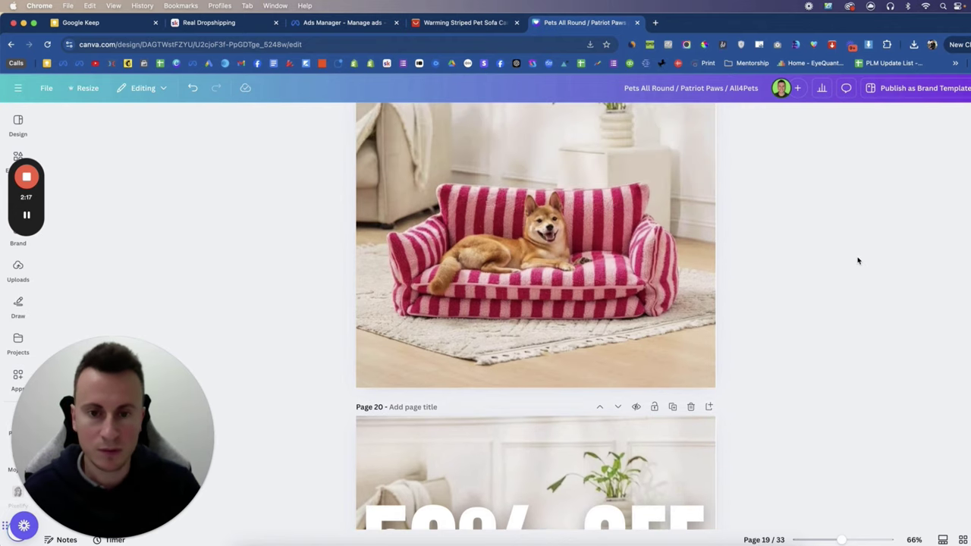
{"action": "scroll", "coordinate": [858, 260], "scroll_direction": "up", "scroll_amount": 3}
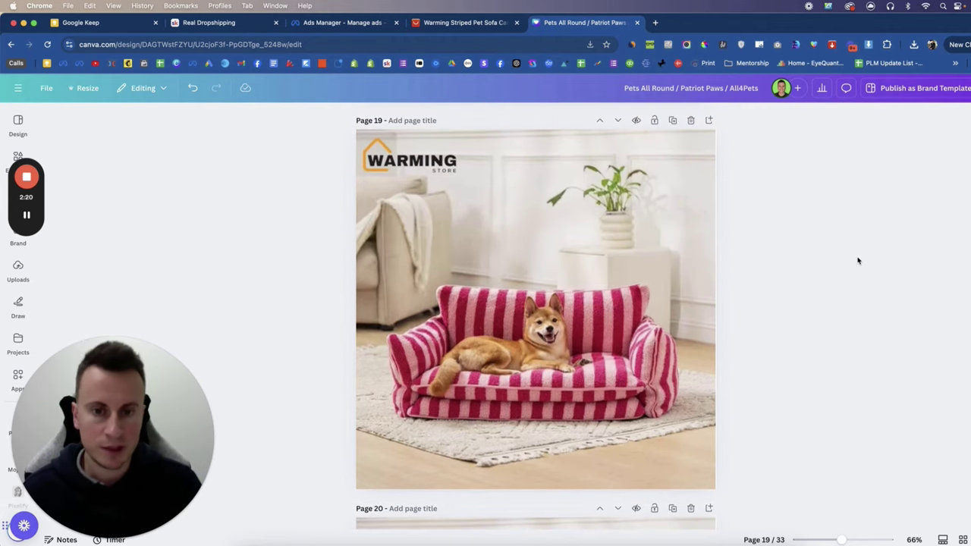
Use Magic Eraser to remove the WARMING logo from the page 19 dog-on-sofa photo.
{"action": "left_click", "coordinate": [606, 332]}
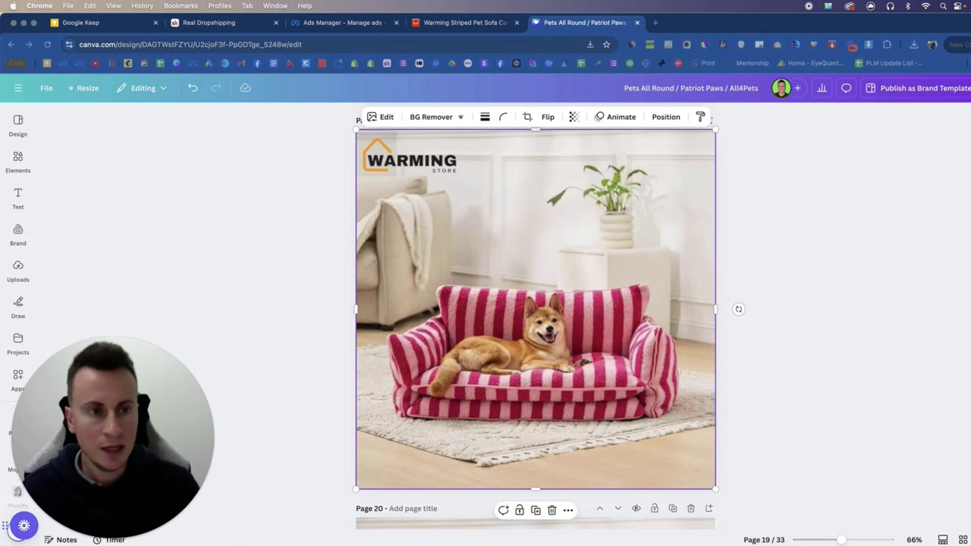
{"action": "left_click_drag", "start_coordinate": [43, 494], "coordinate": [926, 449]}
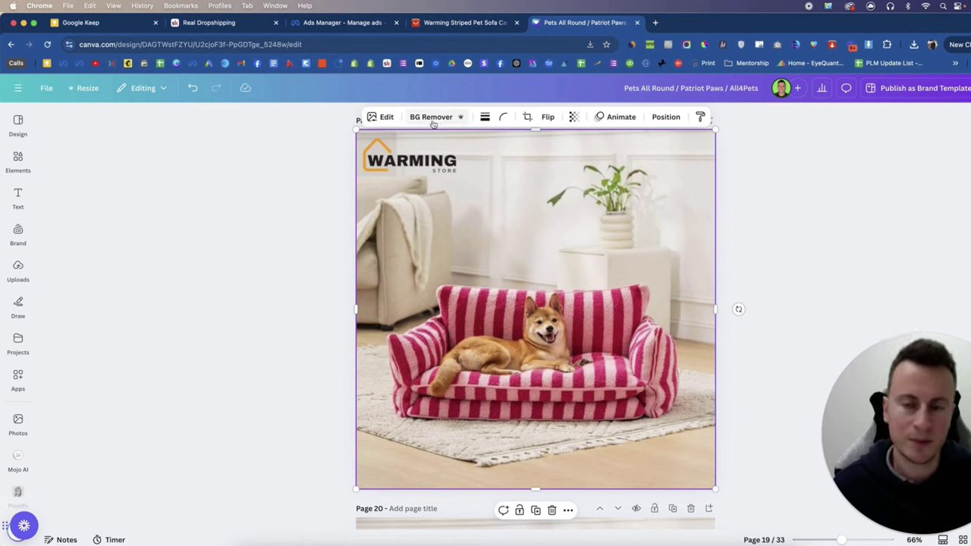
{"action": "left_click", "coordinate": [384, 119]}
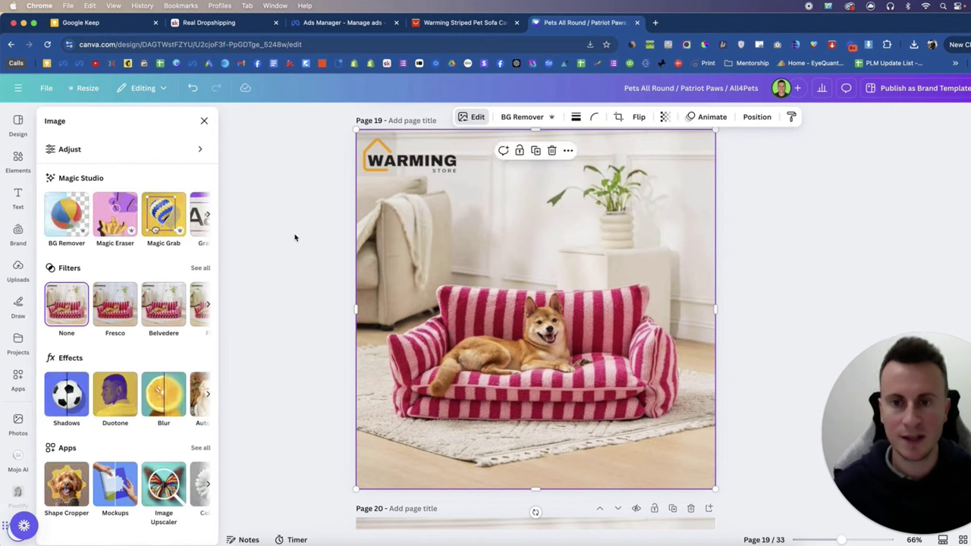
{"action": "left_click", "coordinate": [116, 213]}
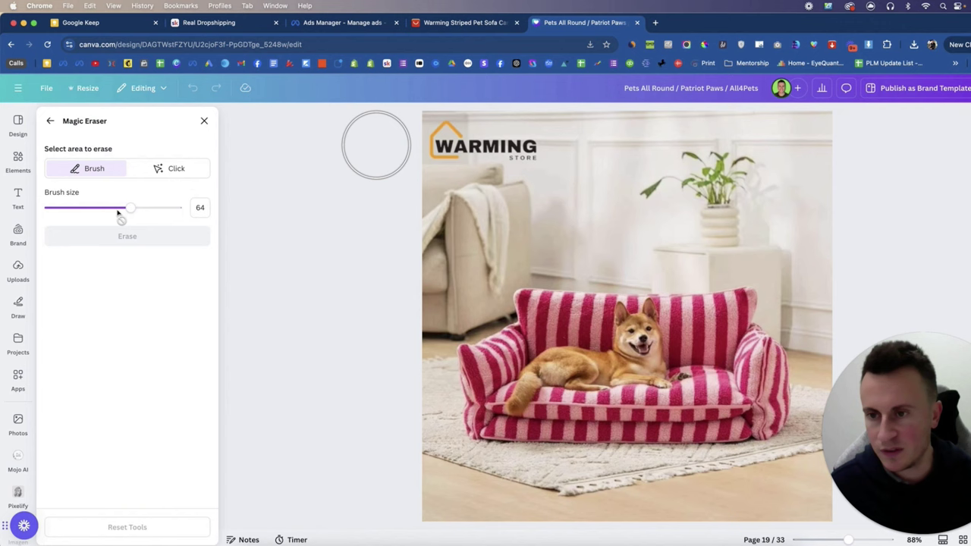
{"action": "left_click_drag", "start_coordinate": [456, 147], "coordinate": [531, 152]}
{"action": "left_click", "coordinate": [102, 234]}
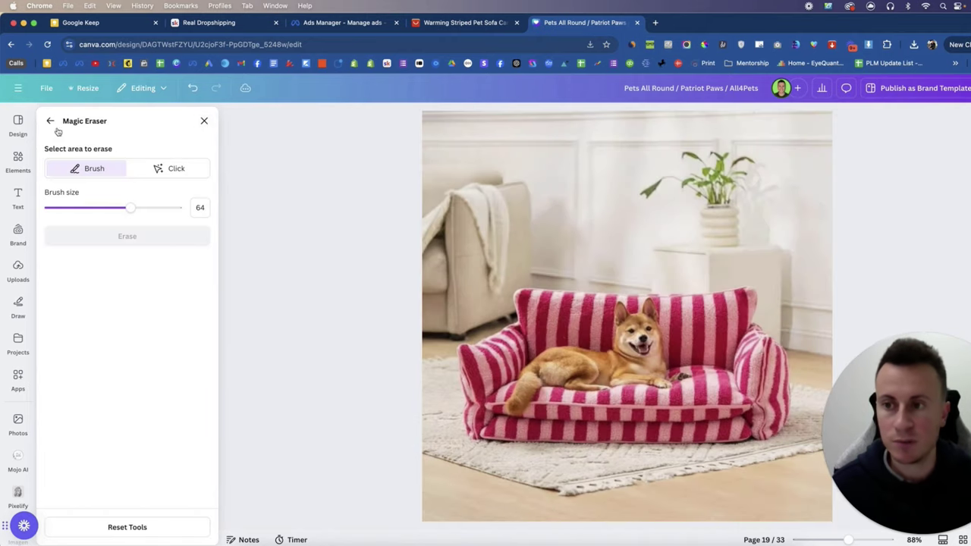
{"action": "left_click", "coordinate": [203, 121]}
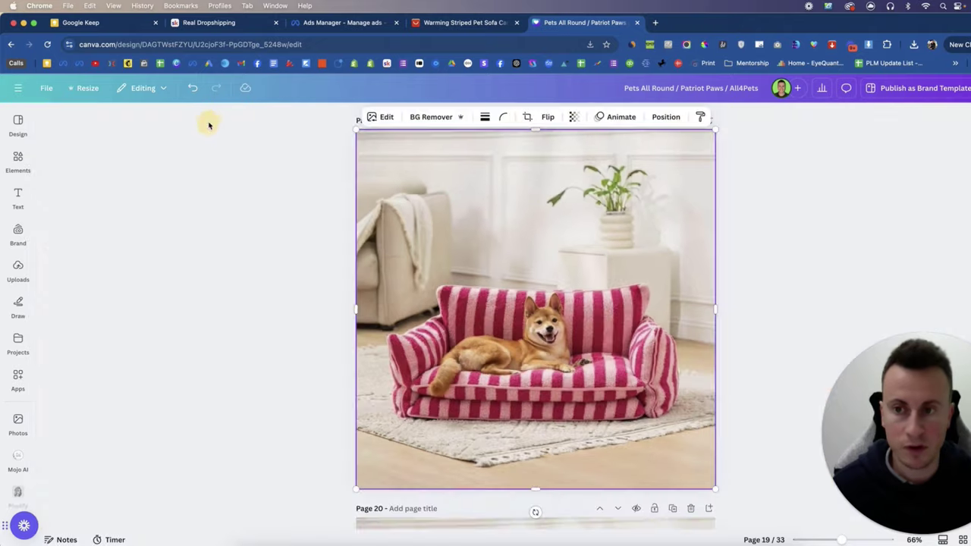
Centre the page 19 dog-and-sofa photo, cut out its background, and nudge it up and right.
{"action": "left_click", "coordinate": [757, 222]}
{"action": "left_click", "coordinate": [622, 299]}
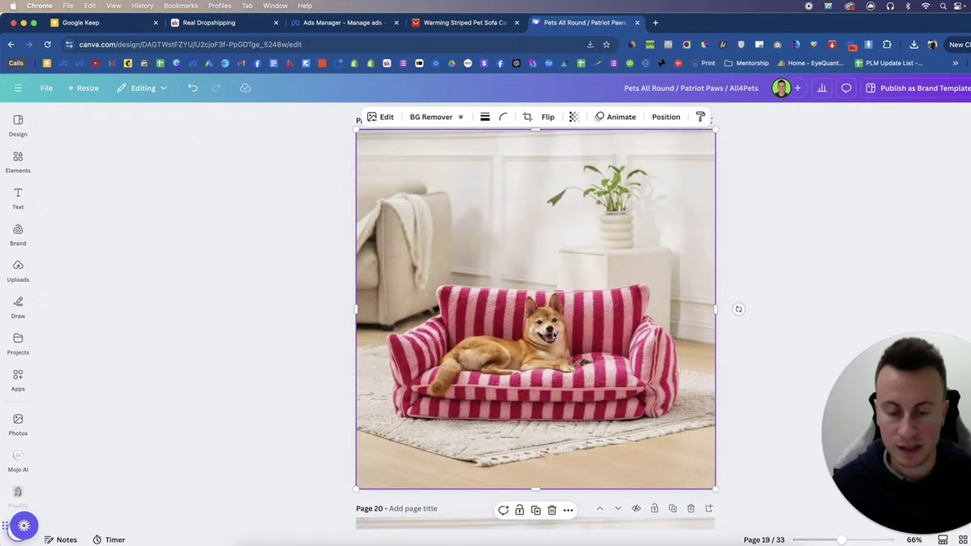
{"action": "scroll", "coordinate": [555, 336], "scroll_direction": "down", "scroll_amount": 5}
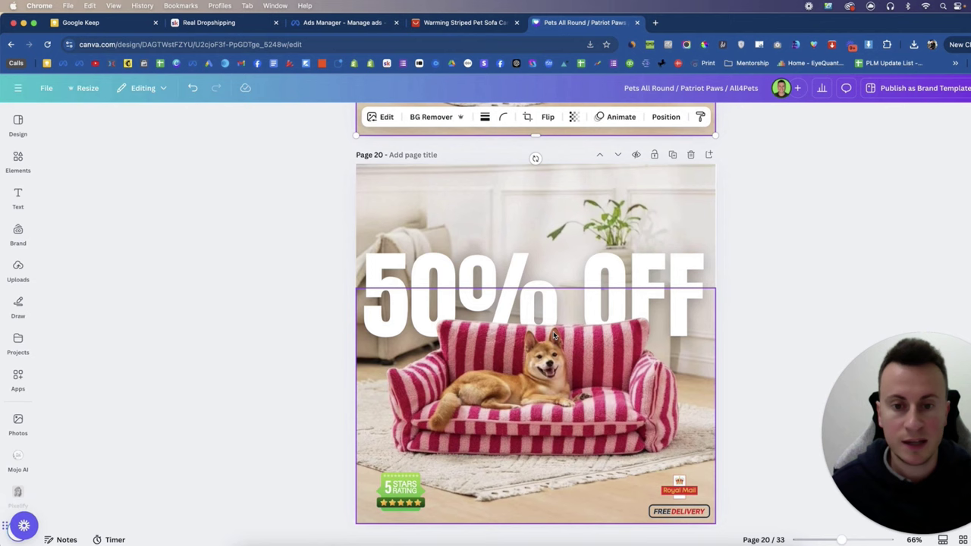
{"action": "scroll", "coordinate": [516, 278], "scroll_direction": "up", "scroll_amount": 5}
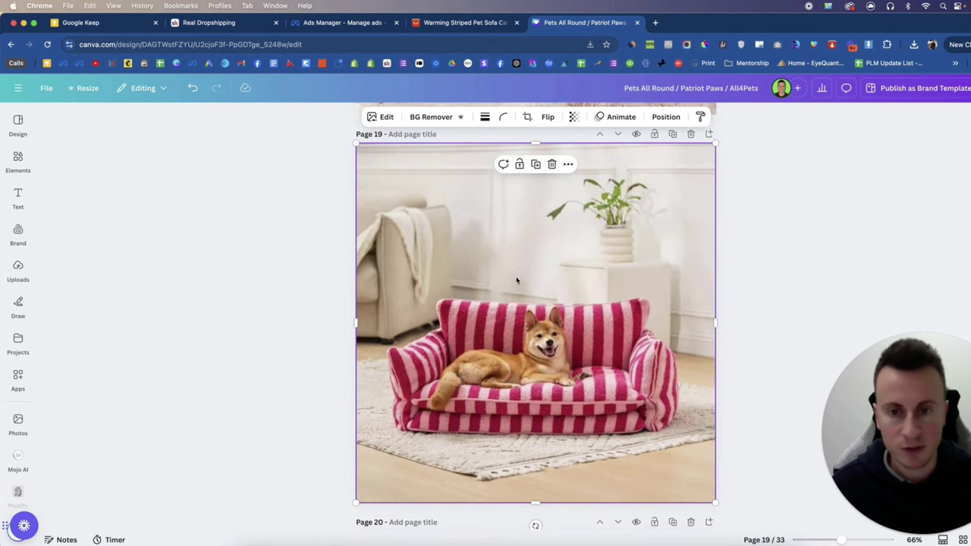
{"action": "left_click_drag", "start_coordinate": [508, 298], "coordinate": [545, 325]}
{"action": "left_click", "coordinate": [431, 117]}
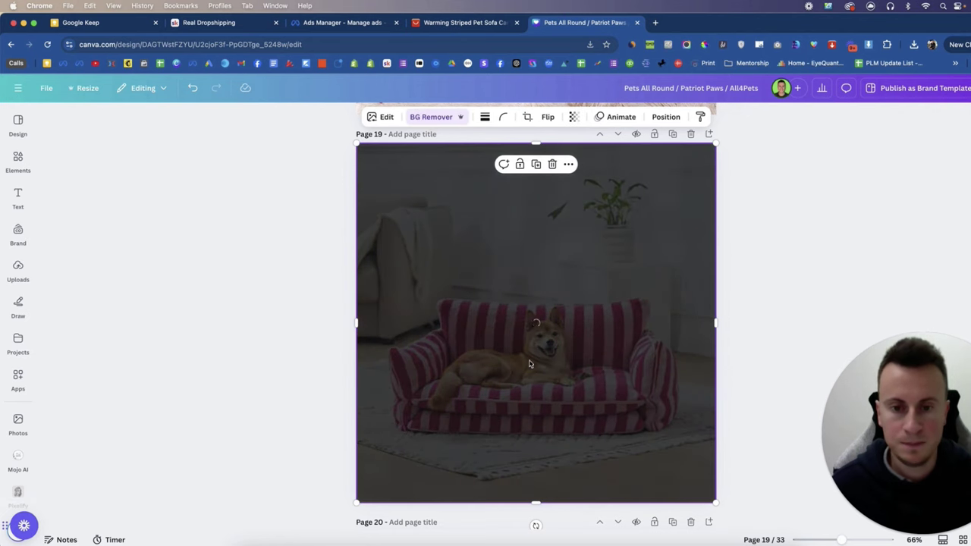
{"action": "left_click_drag", "start_coordinate": [510, 347], "coordinate": [535, 354]}
{"action": "left_click", "coordinate": [332, 295]}
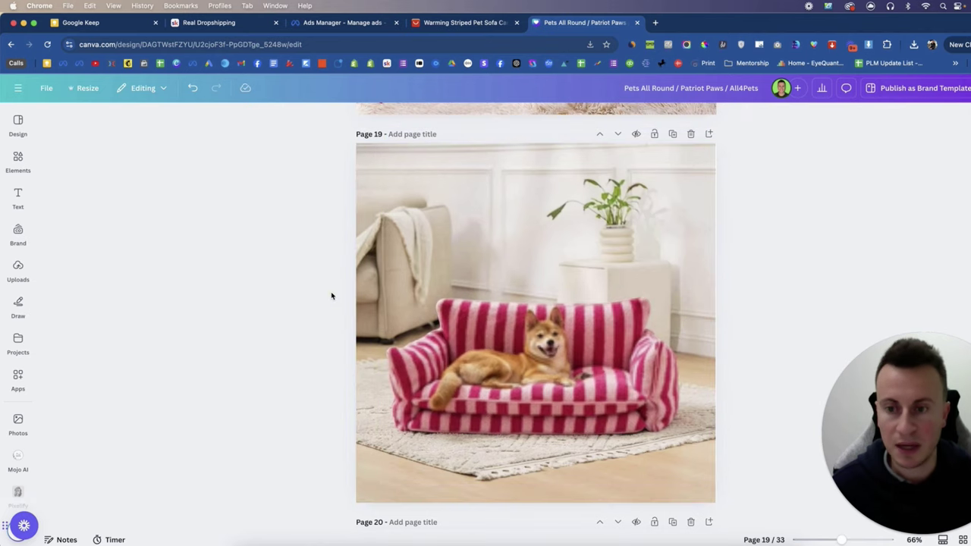
Add a '50% OFF' title and enlarge it to span the page width.
{"action": "left_click", "coordinate": [24, 201]}
{"action": "left_click", "coordinate": [79, 226]}
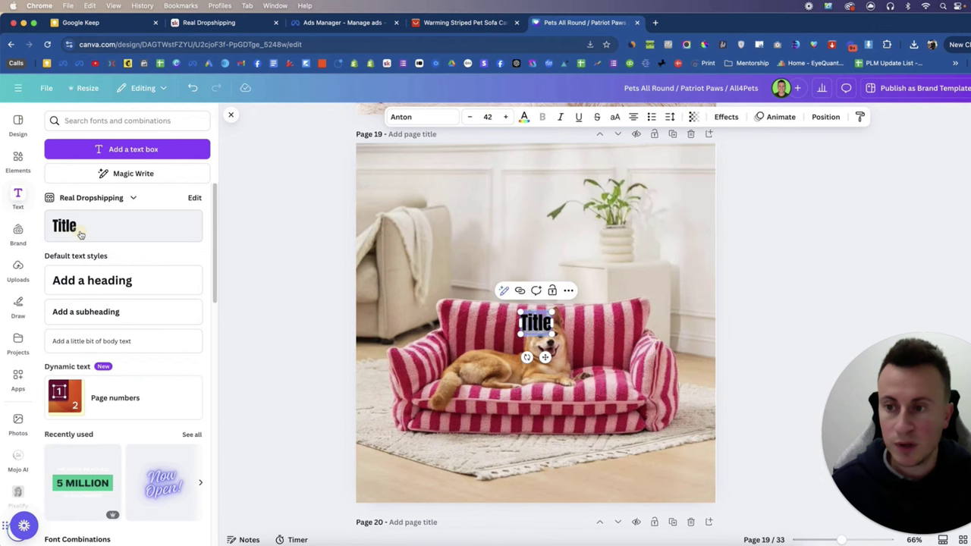
{"action": "left_click", "coordinate": [231, 115]}
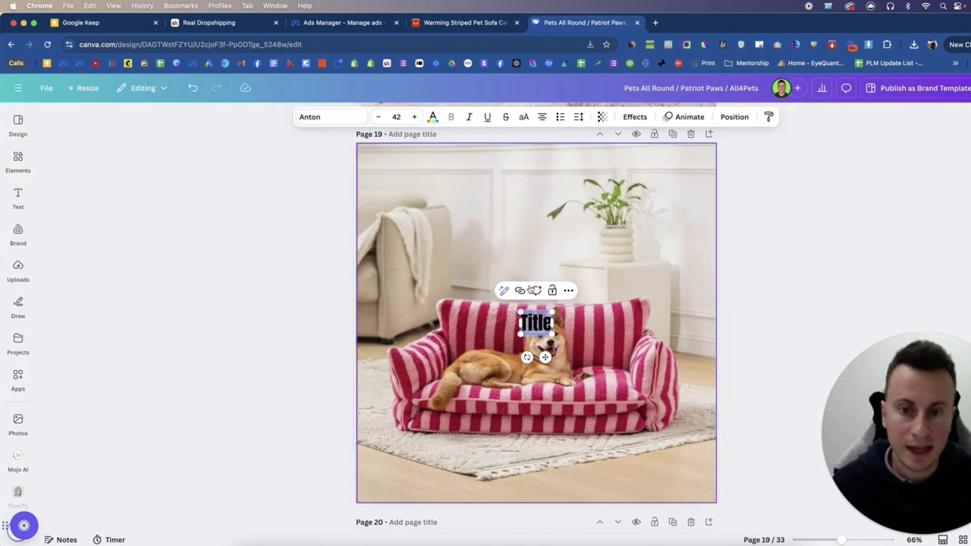
{"action": "type", "text": "50%"}
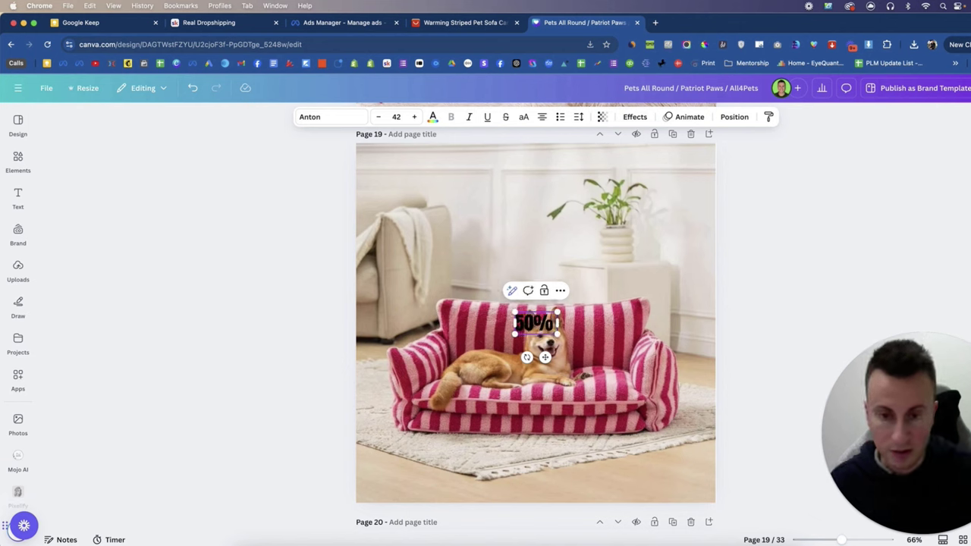
{"action": "type", "text": " OFF"}
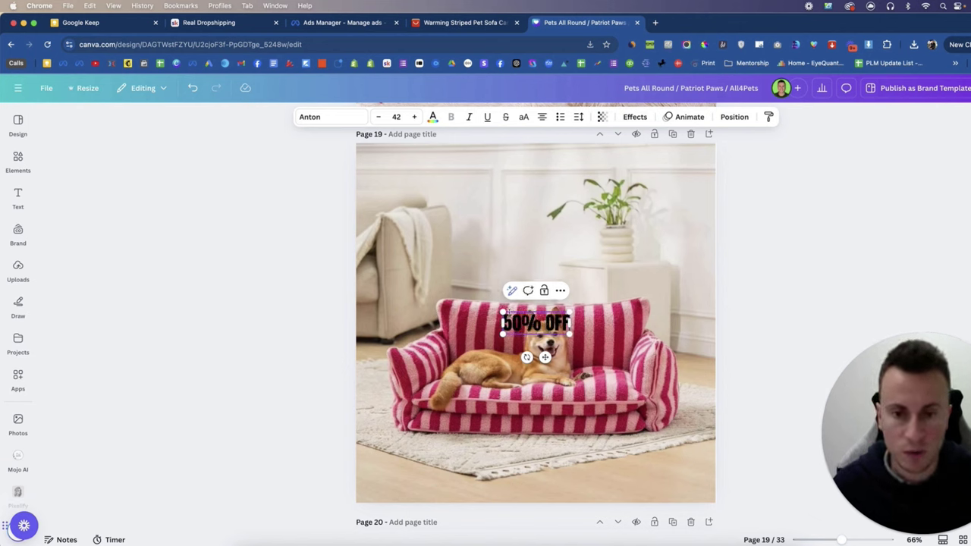
{"action": "left_click_drag", "start_coordinate": [502, 313], "coordinate": [361, 245]}
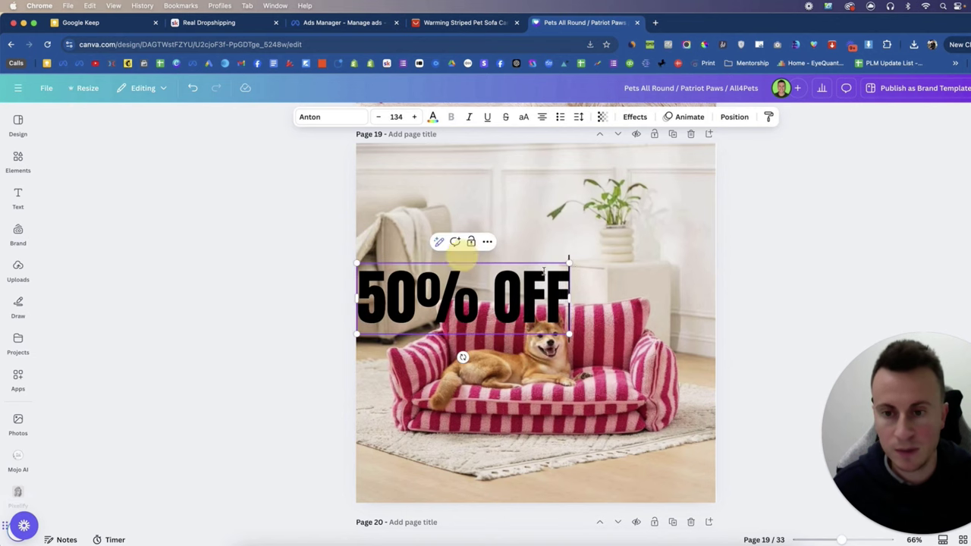
{"action": "left_click_drag", "start_coordinate": [569, 261], "coordinate": [708, 217]}
{"action": "left_click", "coordinate": [821, 247]}
{"action": "left_click_drag", "start_coordinate": [622, 263], "coordinate": [623, 271]}
Send the 50% OFF text behind the sofa cutout and colour it white.
{"action": "key", "text": "super+bracketleft"}
{"action": "left_click", "coordinate": [749, 271]}
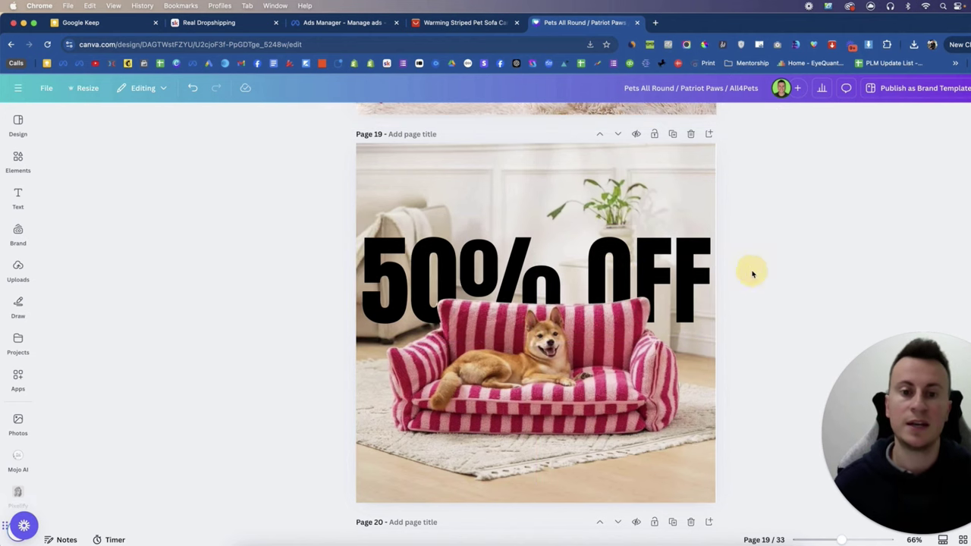
{"action": "left_click", "coordinate": [560, 186]}
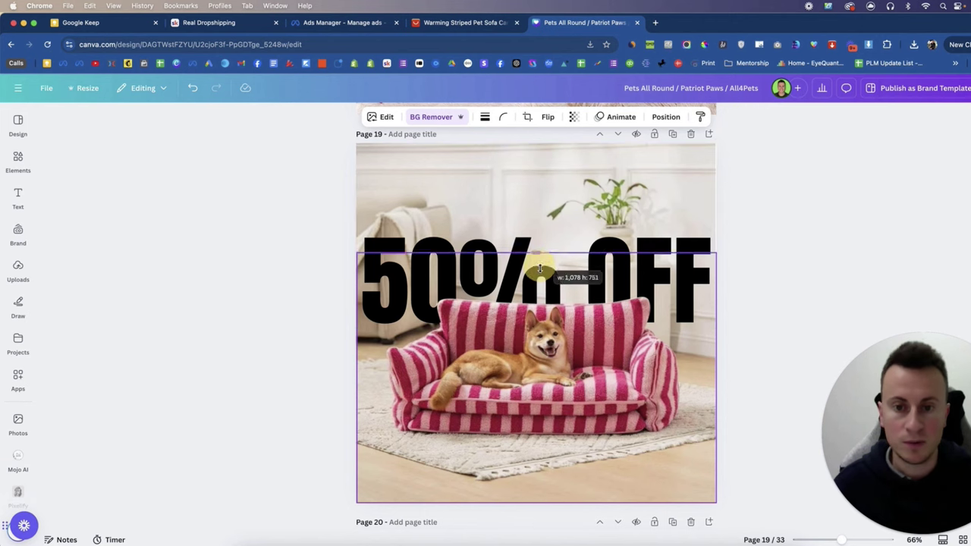
{"action": "left_click", "coordinate": [474, 249]}
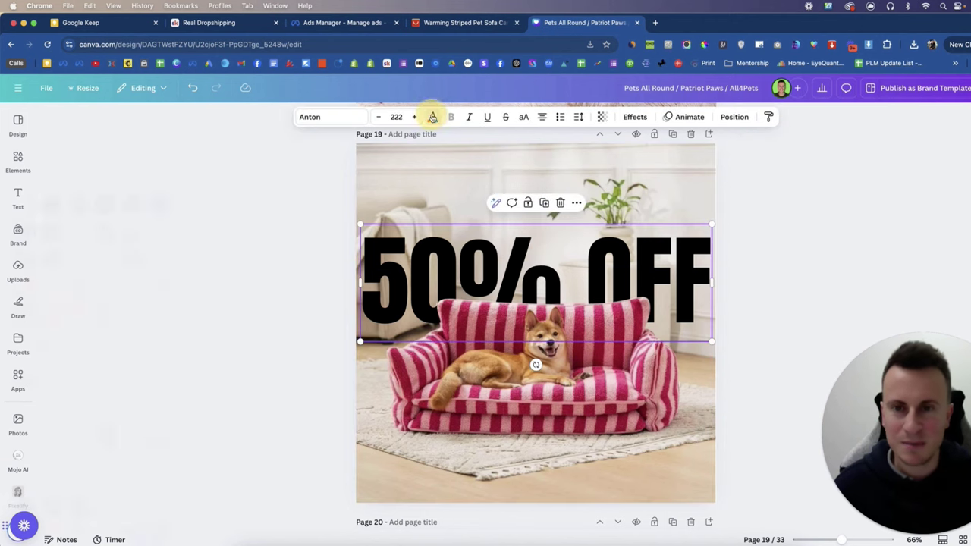
{"action": "left_click", "coordinate": [433, 117]}
{"action": "left_click", "coordinate": [190, 312]}
{"action": "left_click", "coordinate": [798, 198]}
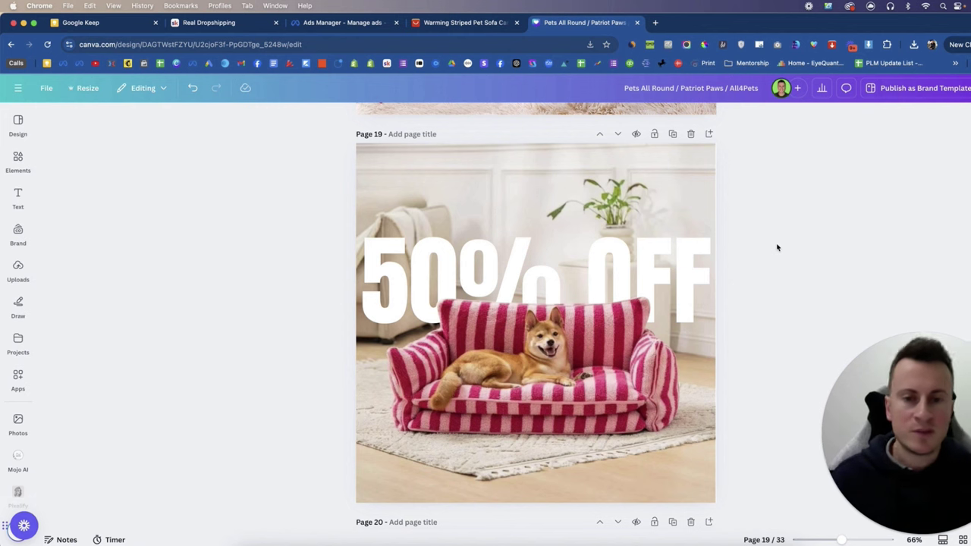
{"action": "scroll", "coordinate": [777, 247], "scroll_direction": "up", "scroll_amount": 5}
{"action": "scroll", "coordinate": [777, 247], "scroll_direction": "down", "scroll_amount": 10}
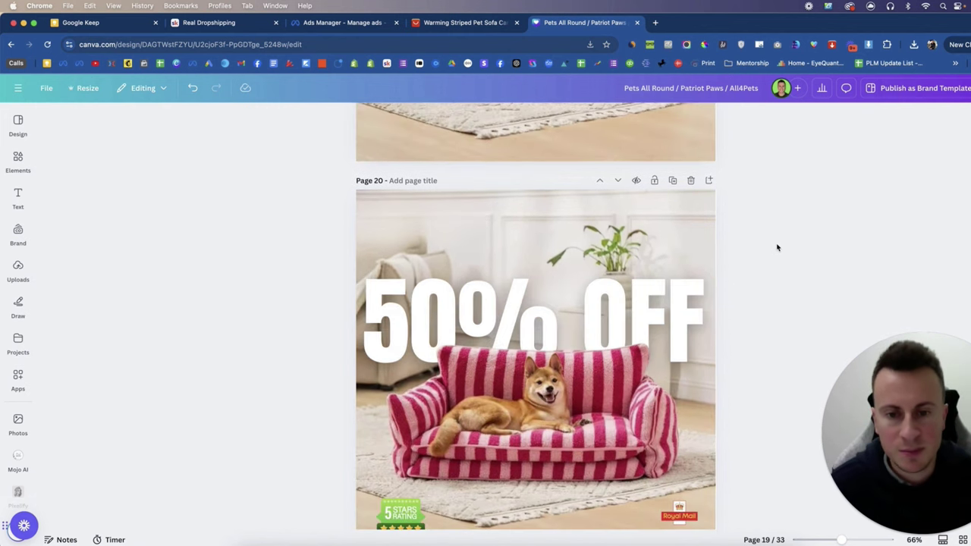
{"action": "scroll", "coordinate": [777, 248], "scroll_direction": "down", "scroll_amount": 2}
{"action": "scroll", "coordinate": [777, 247], "scroll_direction": "up", "scroll_amount": 10}
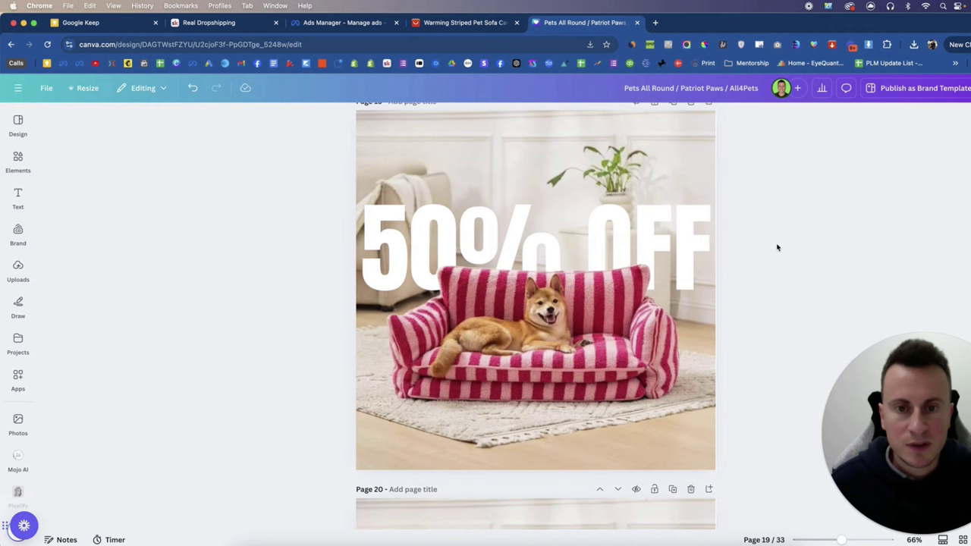
{"action": "left_click", "coordinate": [654, 250]}
{"action": "key", "text": "Delete"}
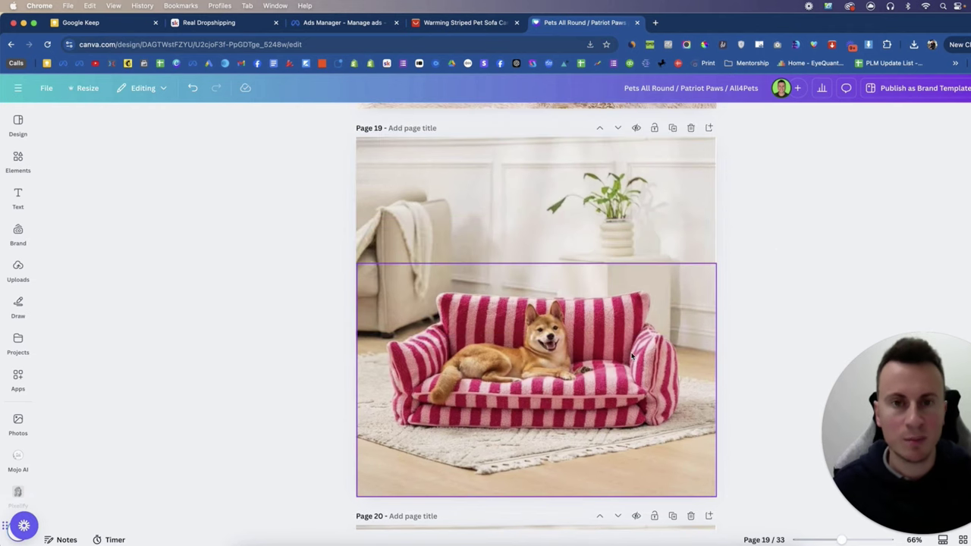
{"action": "key", "text": "super+z"}
{"action": "scroll", "coordinate": [607, 319], "scroll_direction": "down", "scroll_amount": 5}
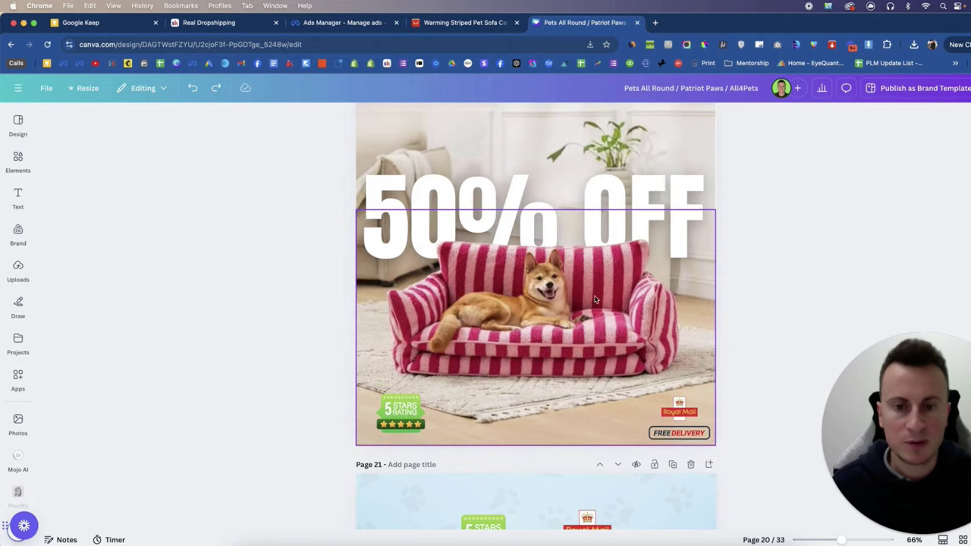
{"action": "scroll", "coordinate": [584, 277], "scroll_direction": "down", "scroll_amount": 5}
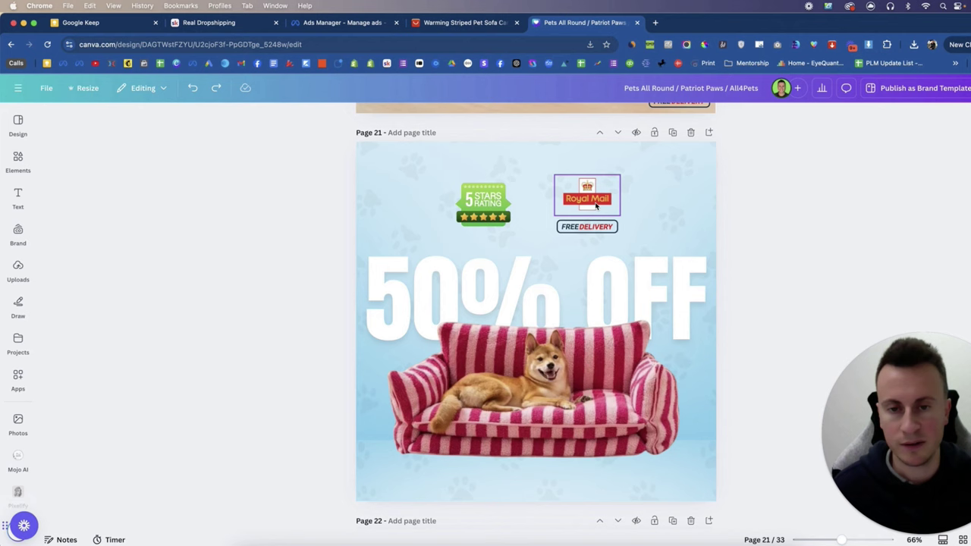
{"action": "left_click", "coordinate": [507, 218]}
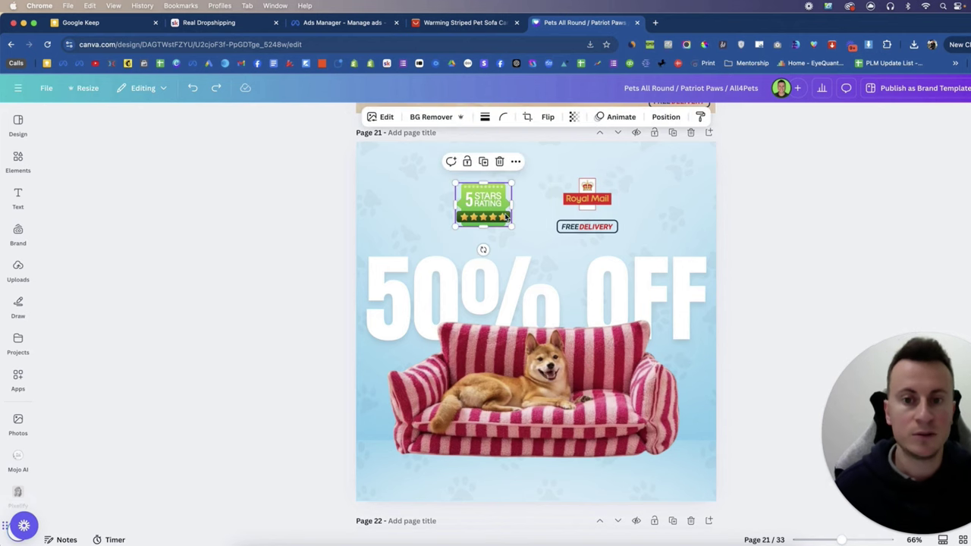
{"action": "left_click", "coordinate": [840, 220]}
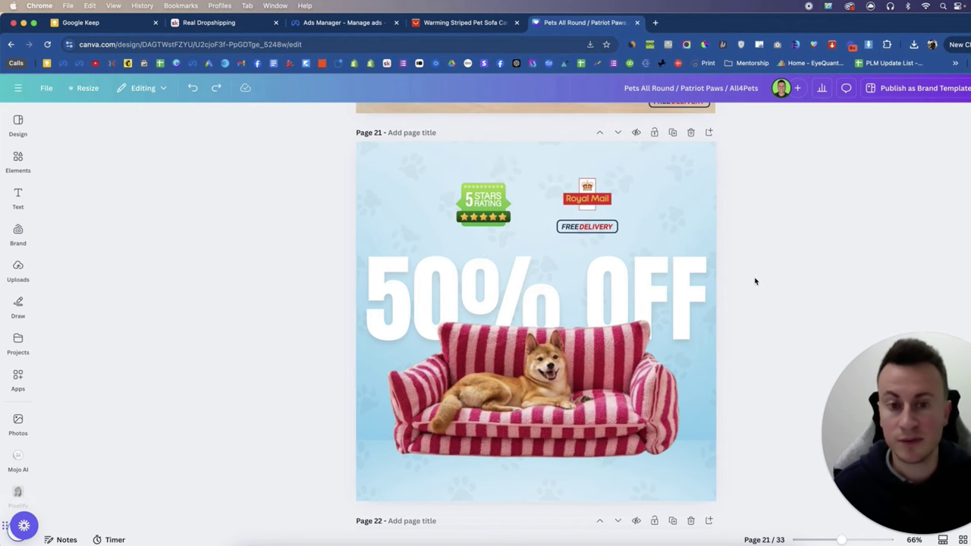
{"action": "scroll", "coordinate": [754, 281], "scroll_direction": "up", "scroll_amount": 10}
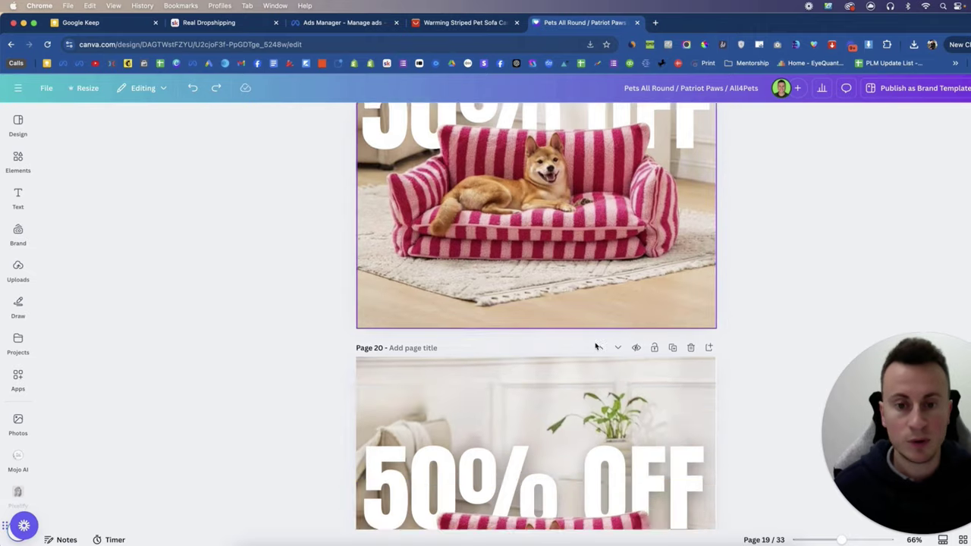
{"action": "scroll", "coordinate": [596, 347], "scroll_direction": "down", "scroll_amount": 6}
{"action": "scroll", "coordinate": [743, 264], "scroll_direction": "up", "scroll_amount": 2}
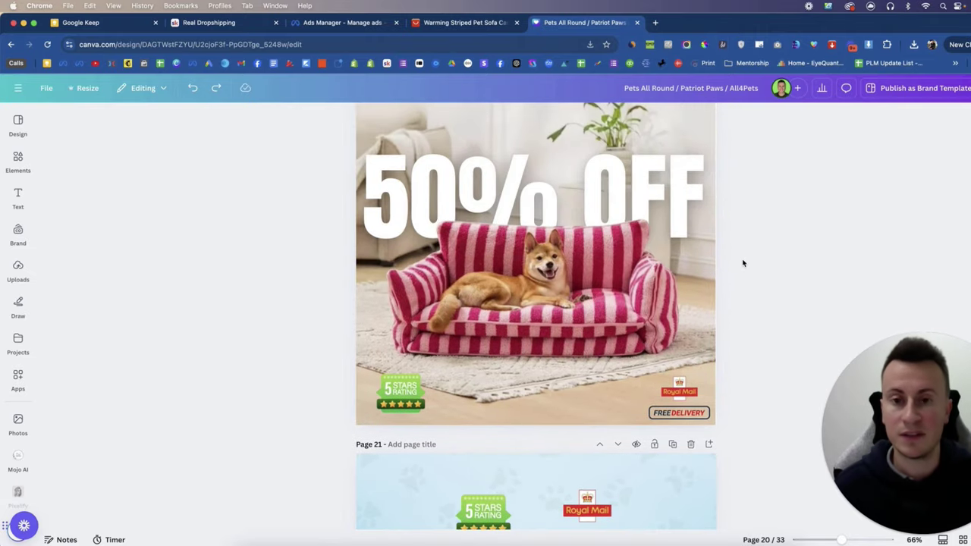
{"action": "scroll", "coordinate": [744, 263], "scroll_direction": "up", "scroll_amount": 2}
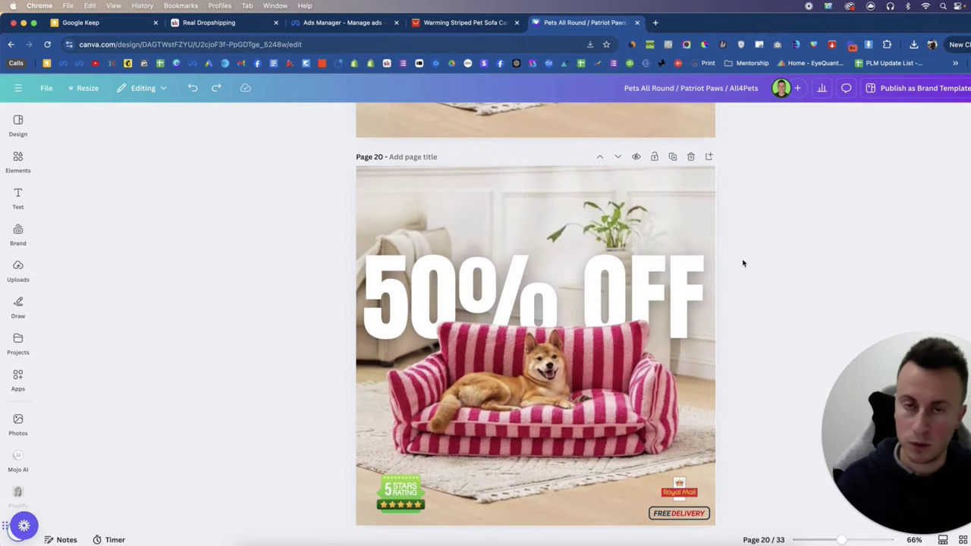
{"action": "scroll", "coordinate": [744, 264], "scroll_direction": "up", "scroll_amount": 5}
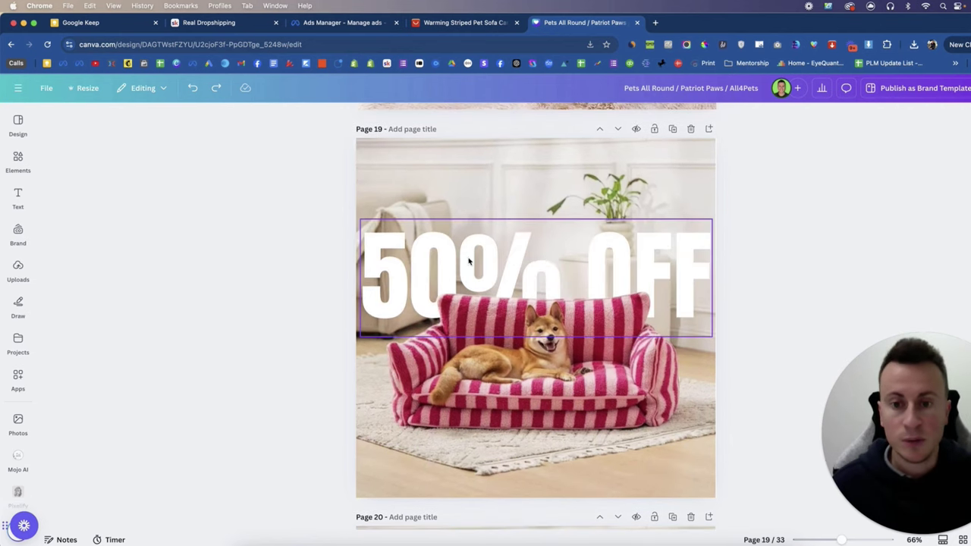
{"action": "scroll", "coordinate": [579, 254], "scroll_direction": "down", "scroll_amount": 7}
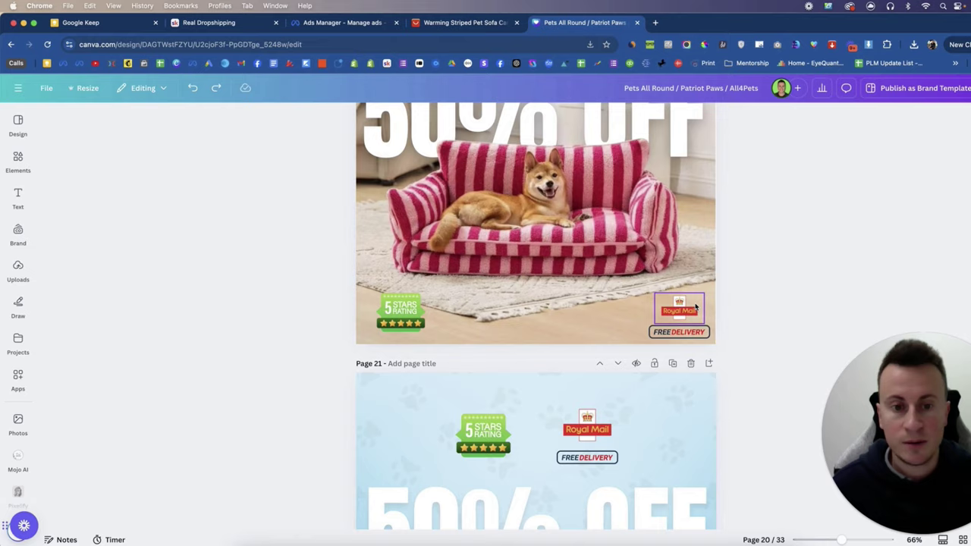
{"action": "scroll", "coordinate": [565, 320], "scroll_direction": "up", "scroll_amount": 7}
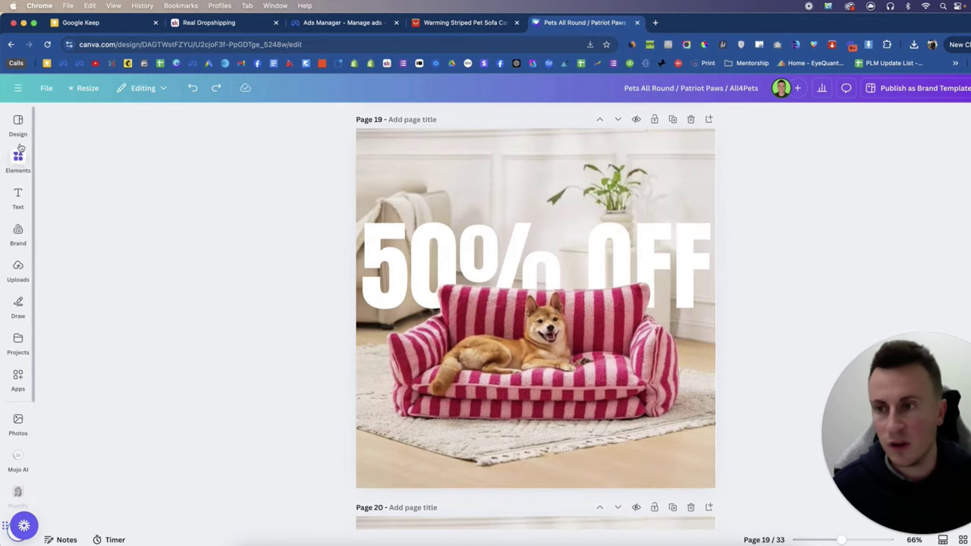
Search the Elements library for 'FREE DELIVERY' graphics.
{"action": "left_click", "coordinate": [18, 135]}
{"action": "left_click", "coordinate": [18, 159]}
{"action": "double_click", "coordinate": [112, 121]}
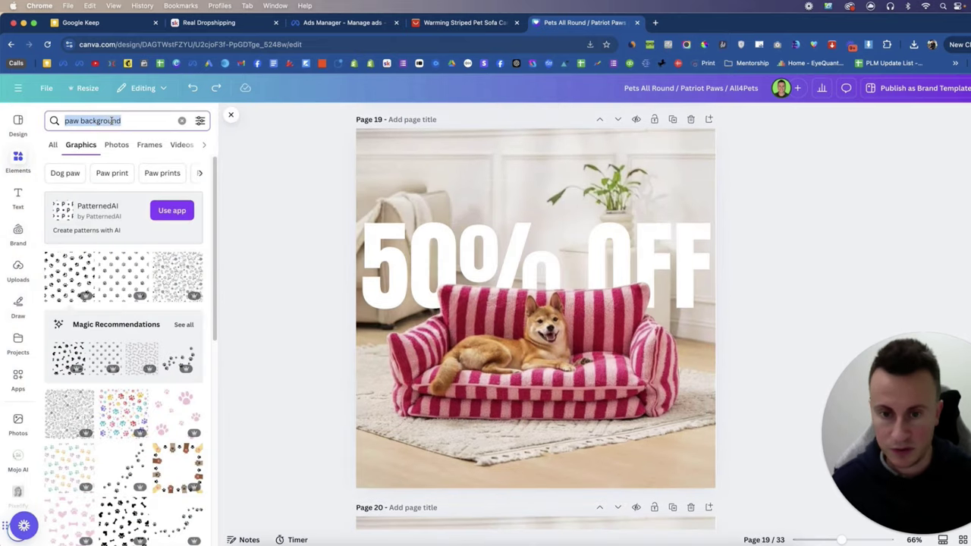
{"action": "type", "text": "FREE DELIVERY"}
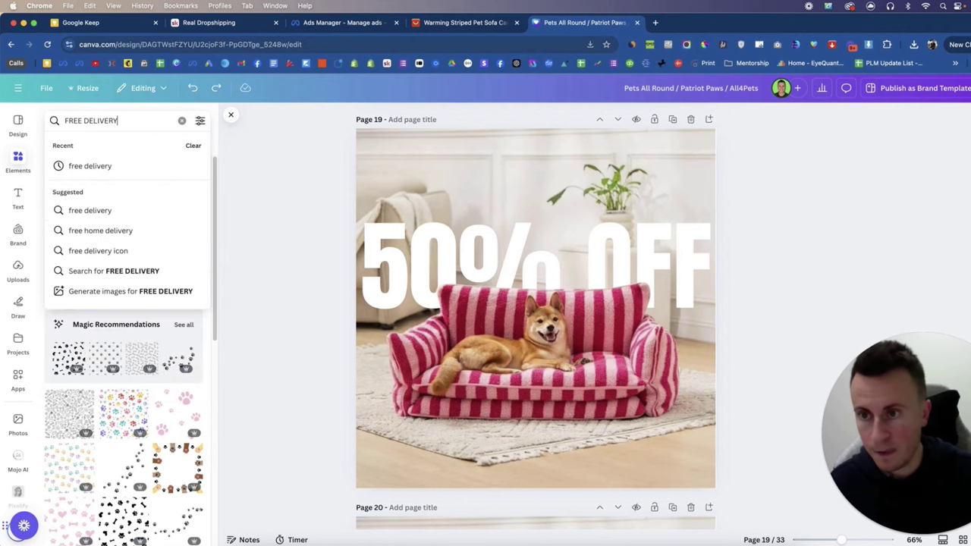
{"action": "key", "text": "Return"}
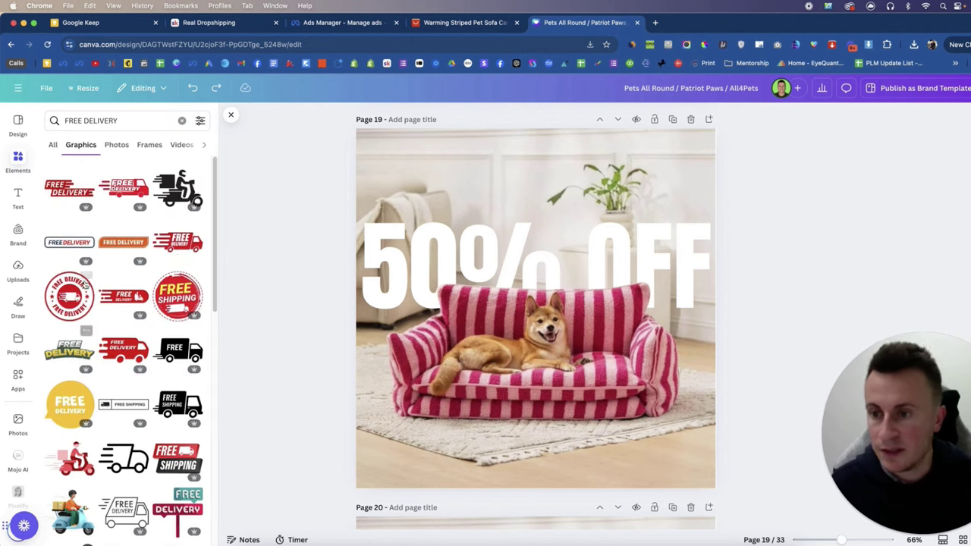
Place the red FREE SHIPPING badge at about 194 px bottom-right, deleting the extra graphic.
{"action": "left_click", "coordinate": [78, 245]}
{"action": "scroll", "coordinate": [173, 311], "scroll_direction": "down", "scroll_amount": 3}
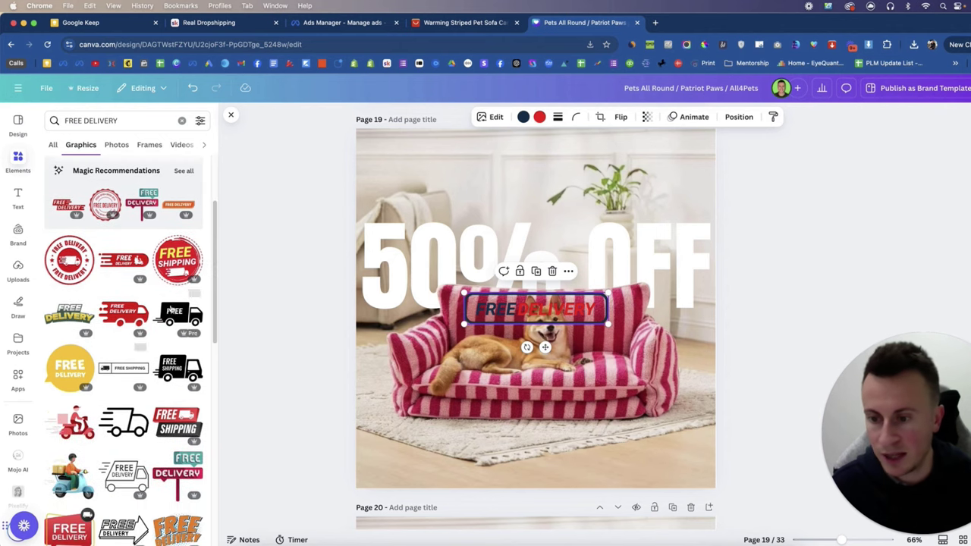
{"action": "left_click", "coordinate": [179, 262]}
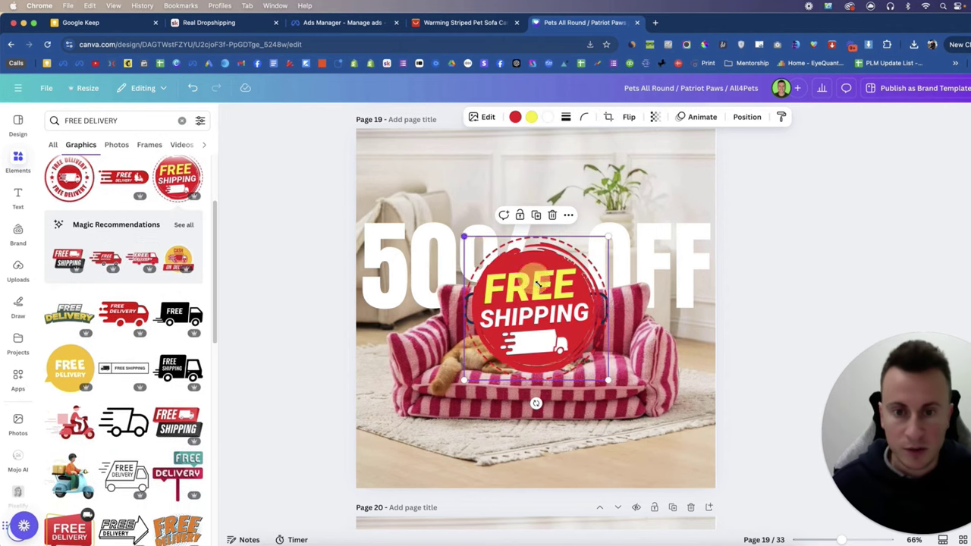
{"action": "left_click_drag", "start_coordinate": [461, 234], "coordinate": [558, 302]}
{"action": "left_click_drag", "start_coordinate": [580, 344], "coordinate": [679, 445]}
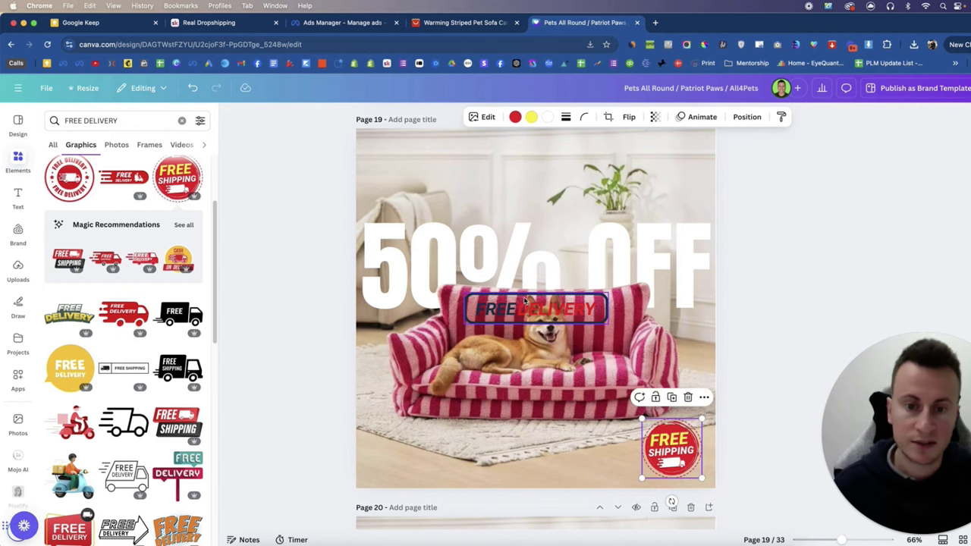
{"action": "left_click", "coordinate": [523, 310]}
{"action": "key", "text": "Delete"}
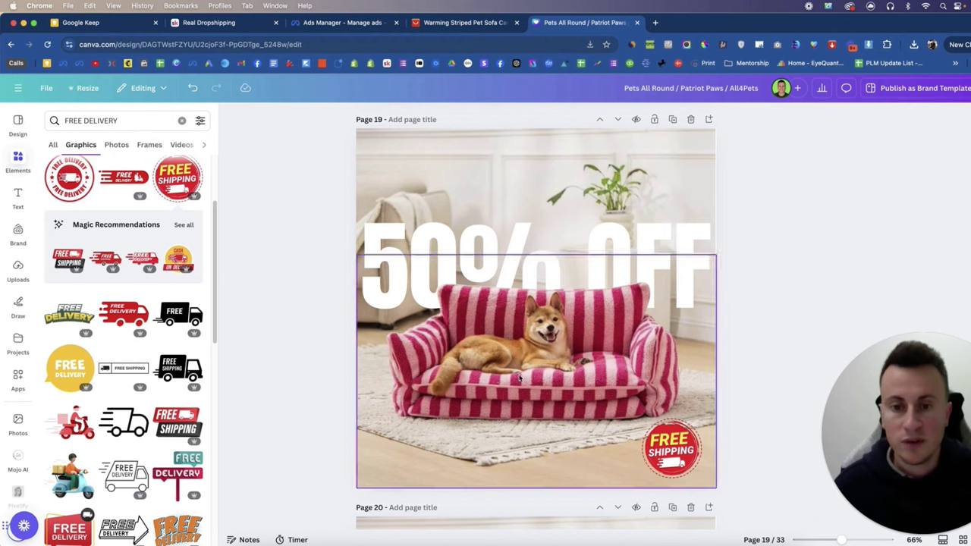
Add the green 5 STARS RATING badge to the bottom-left of page 19.
{"action": "double_click", "coordinate": [125, 120]}
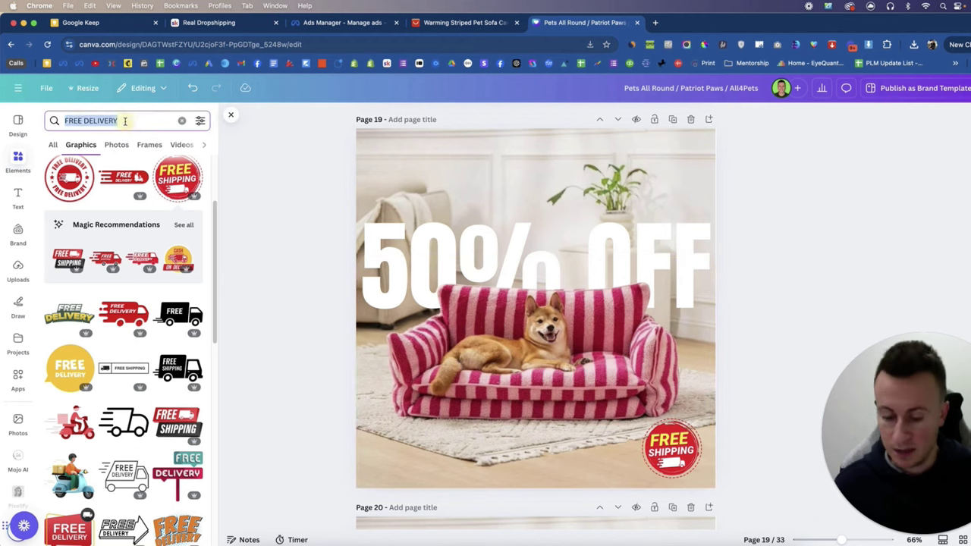
{"action": "type", "text": "5 STARS"}
{"action": "key", "text": "Return"}
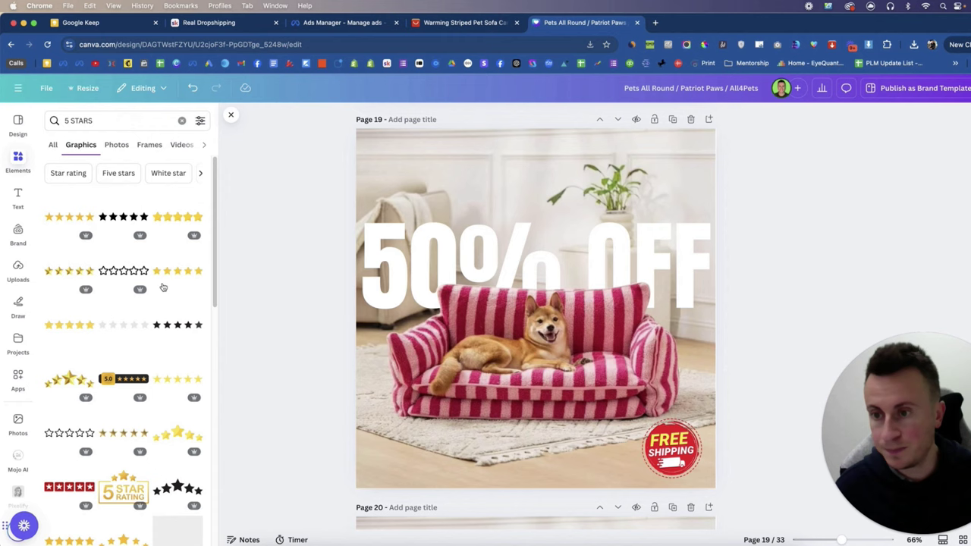
{"action": "scroll", "coordinate": [113, 346], "scroll_direction": "down", "scroll_amount": 8}
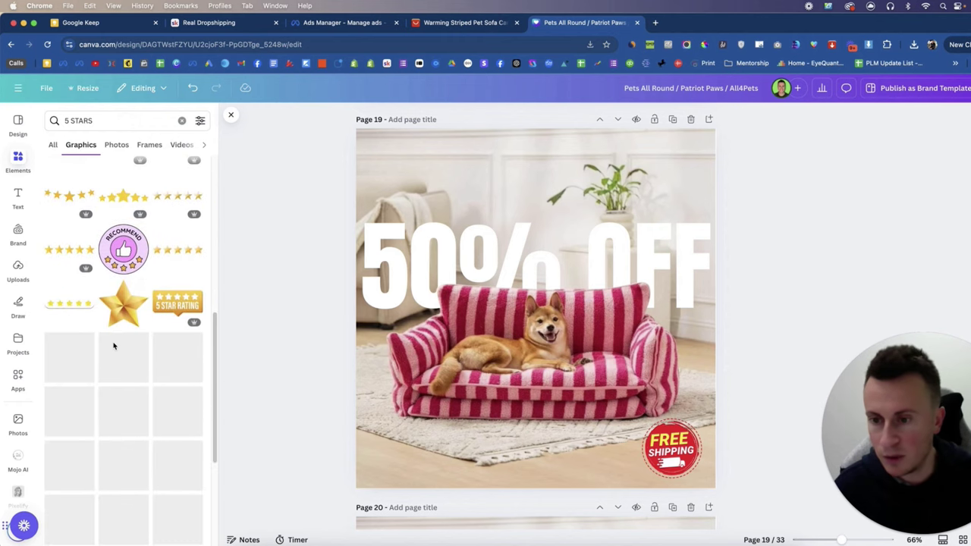
{"action": "scroll", "coordinate": [114, 346], "scroll_direction": "down", "scroll_amount": 8}
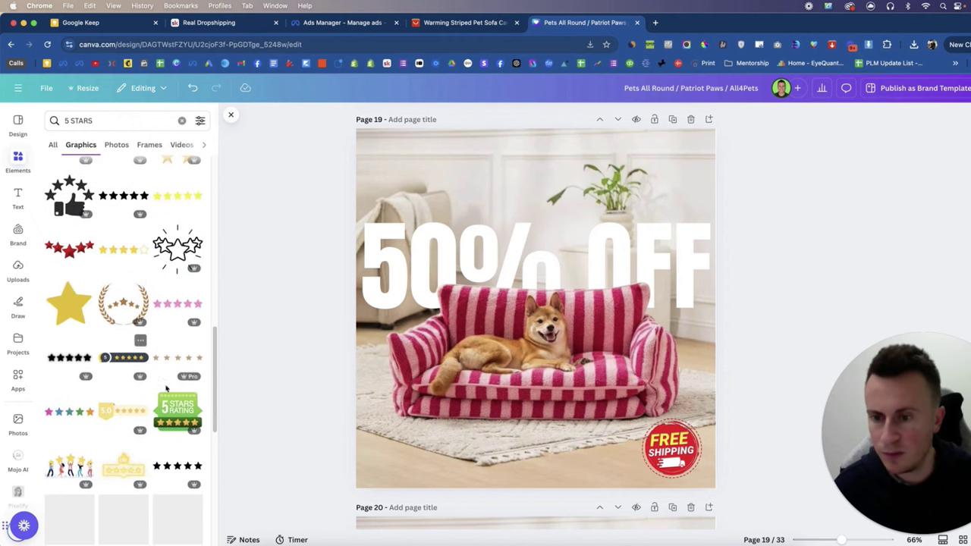
{"action": "left_click", "coordinate": [176, 411]}
{"action": "left_click_drag", "start_coordinate": [536, 303], "coordinate": [416, 445]}
Drop the Free Shipping badge and add a FREE DELIVERY graphic instead.
{"action": "left_click", "coordinate": [672, 448]}
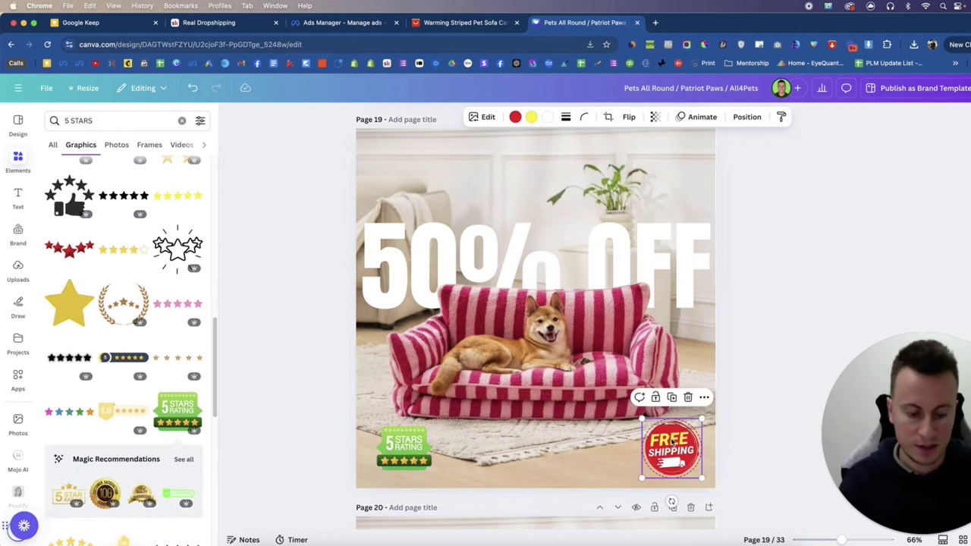
{"action": "key", "text": "Escape"}
{"action": "left_click", "coordinate": [105, 121]}
{"action": "triple_click", "coordinate": [104, 122]}
{"action": "type", "text": "FREE"}
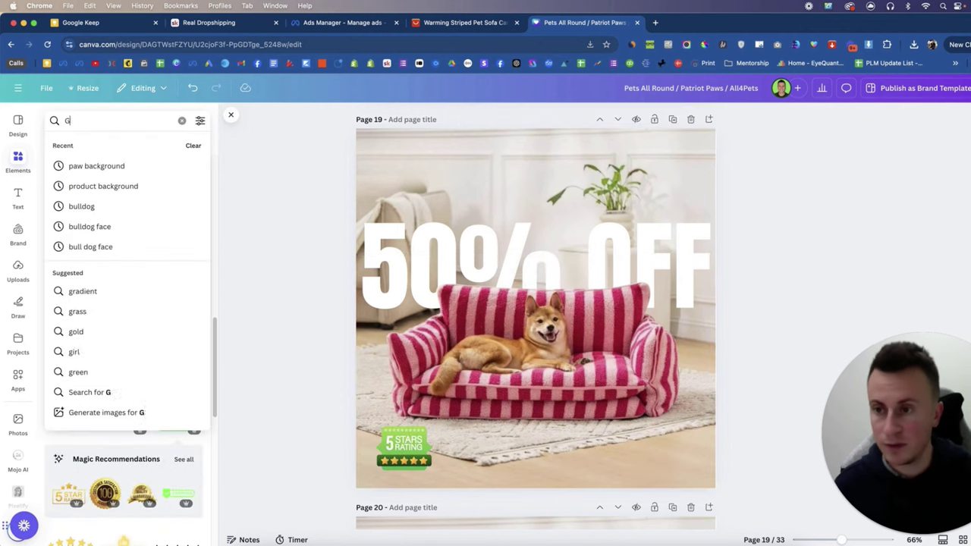
{"action": "type", "text": " DELIVERY"}
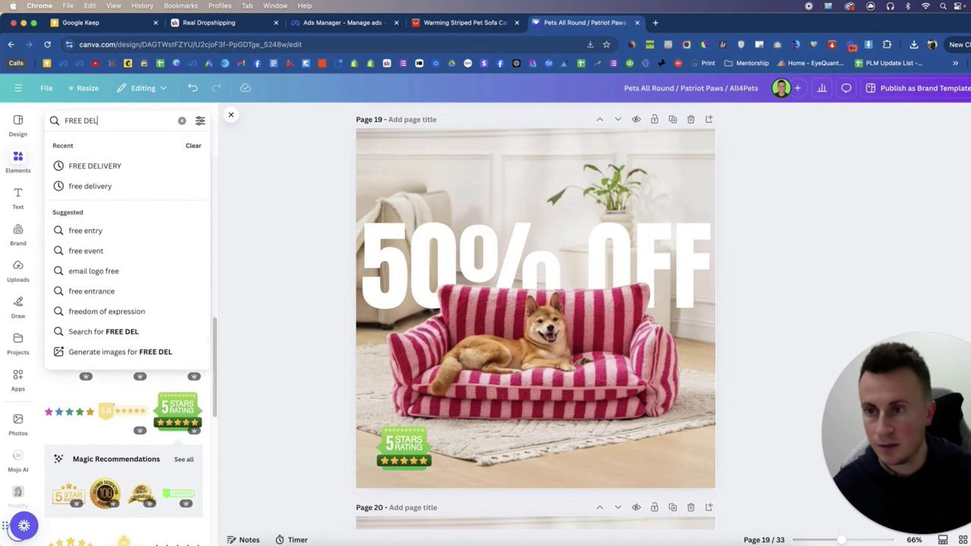
{"action": "key", "text": "Return"}
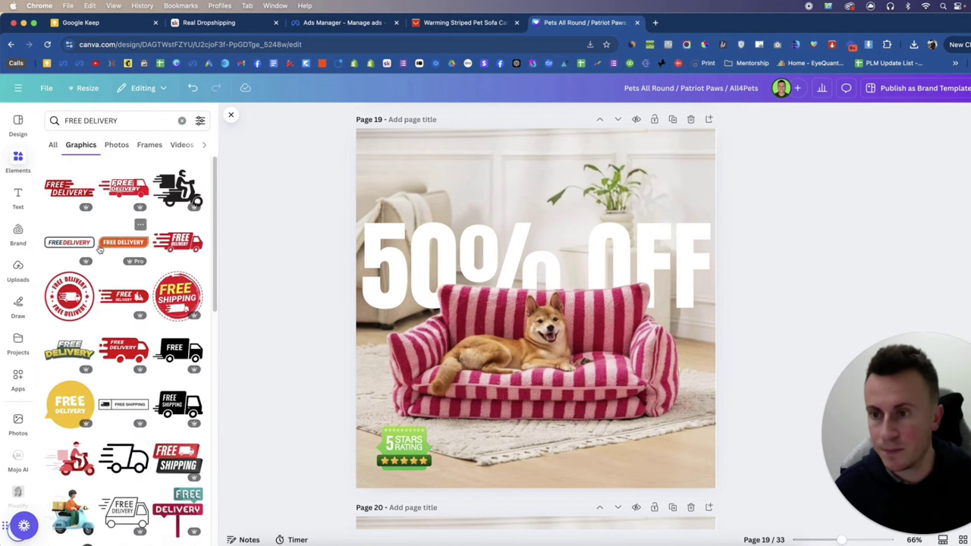
{"action": "left_click", "coordinate": [75, 244]}
Add the uploaded Royal Mail logo without background above a smaller FREE DELIVERY badge bottom-right.
{"action": "left_click", "coordinate": [19, 267]}
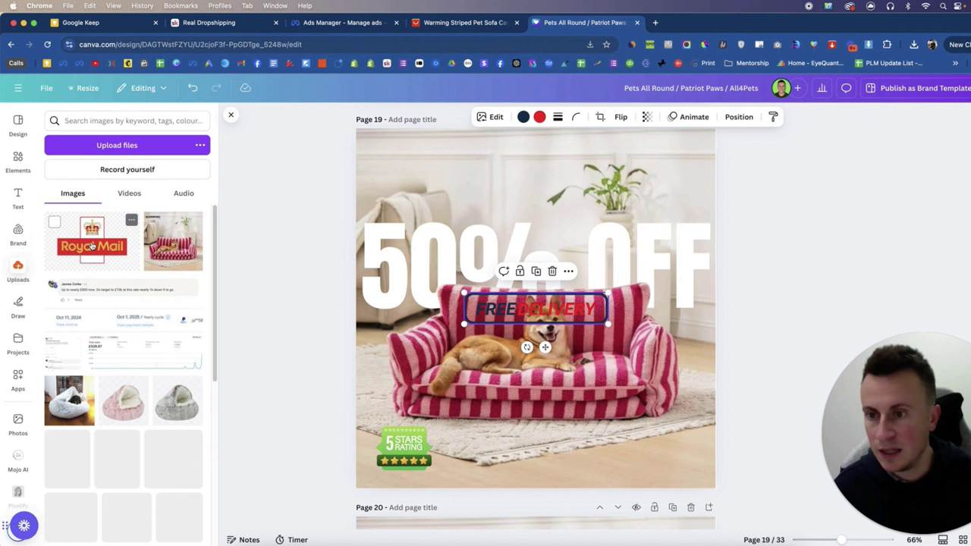
{"action": "left_click", "coordinate": [91, 244]}
{"action": "left_click", "coordinate": [18, 160]}
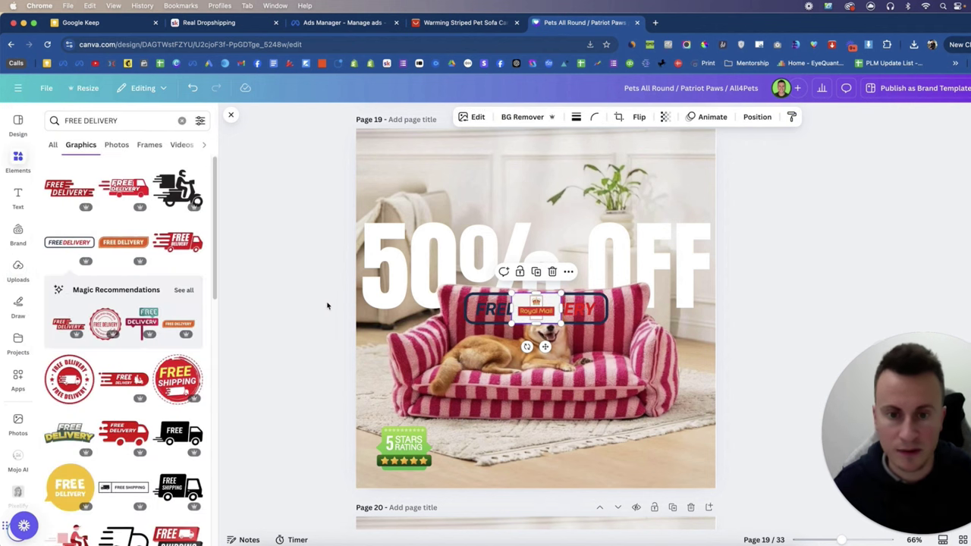
{"action": "left_click_drag", "start_coordinate": [537, 311], "coordinate": [667, 431]}
{"action": "left_click", "coordinate": [521, 117]}
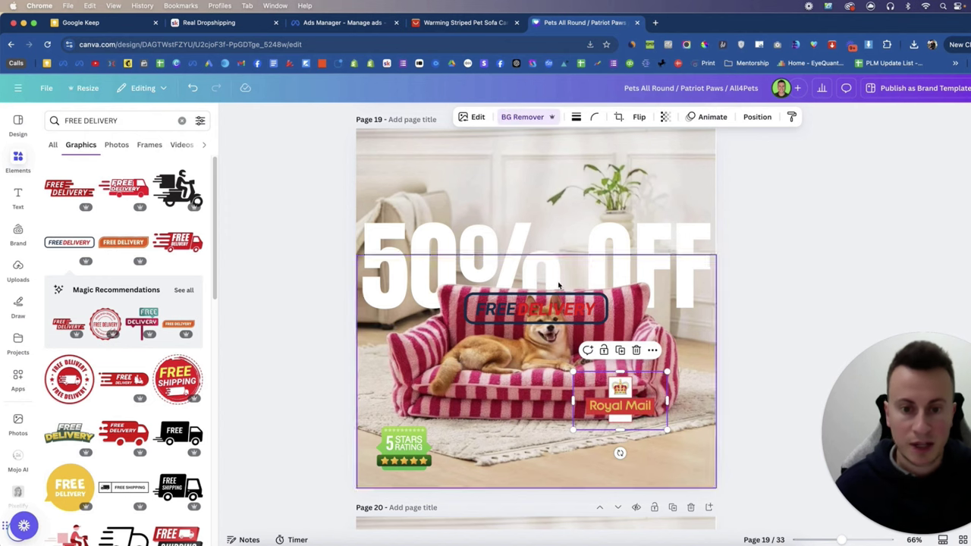
{"action": "left_click", "coordinate": [541, 304]}
{"action": "left_click_drag", "start_coordinate": [541, 304], "coordinate": [634, 457]}
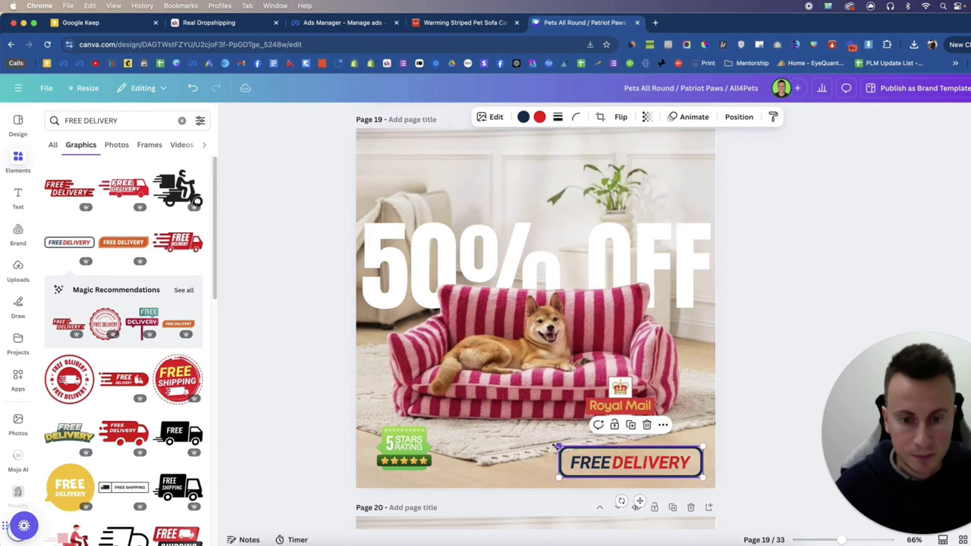
{"action": "left_click_drag", "start_coordinate": [558, 447], "coordinate": [628, 464]}
{"action": "left_click_drag", "start_coordinate": [624, 391], "coordinate": [666, 427]}
{"action": "left_click", "coordinate": [775, 345]}
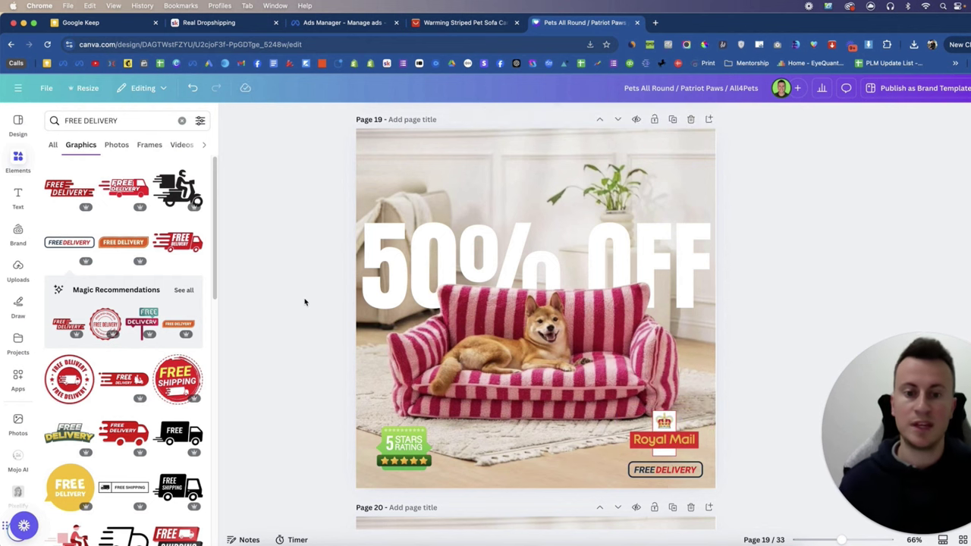
{"action": "scroll", "coordinate": [311, 319], "scroll_direction": "down", "scroll_amount": 5}
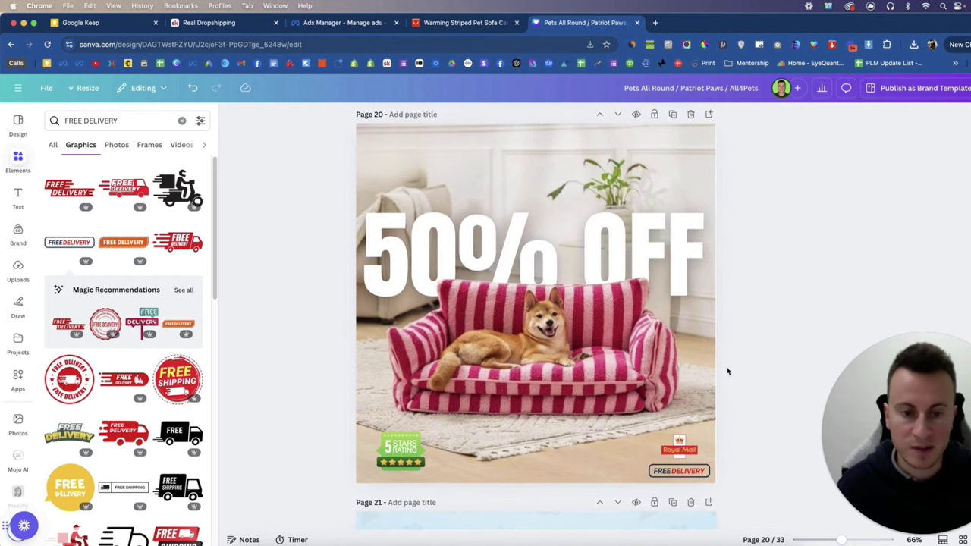
{"action": "scroll", "coordinate": [732, 356], "scroll_direction": "up", "scroll_amount": 5}
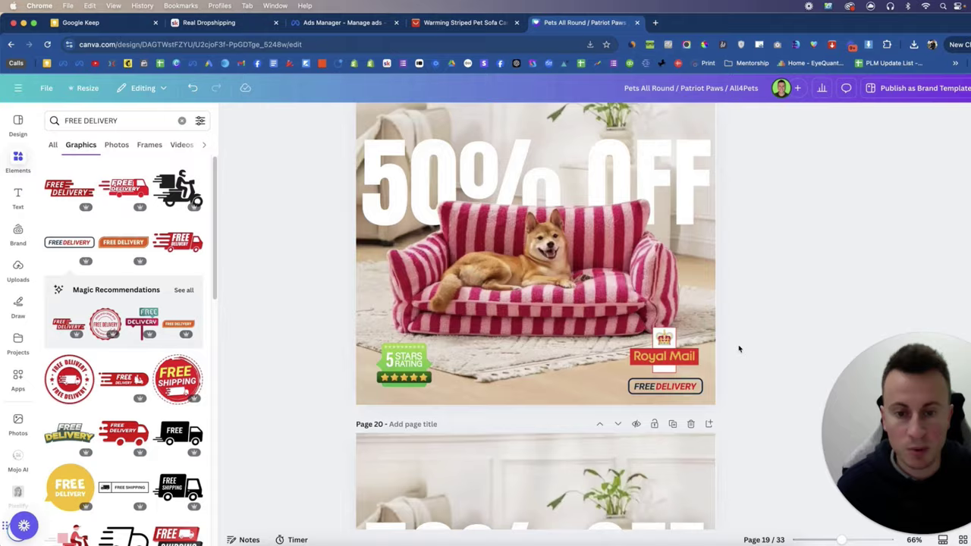
{"action": "scroll", "coordinate": [740, 349], "scroll_direction": "down", "scroll_amount": 9}
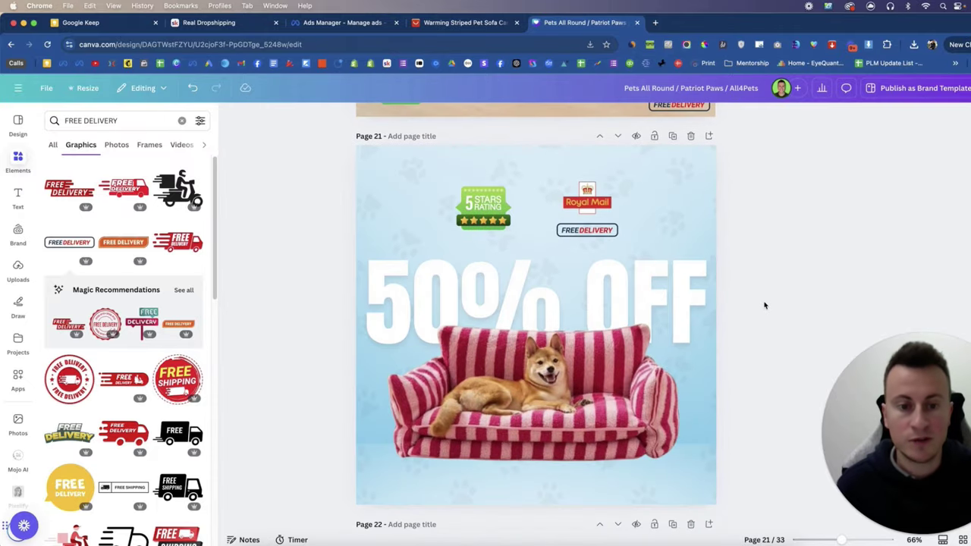
{"action": "scroll", "coordinate": [765, 305], "scroll_direction": "down", "scroll_amount": 1}
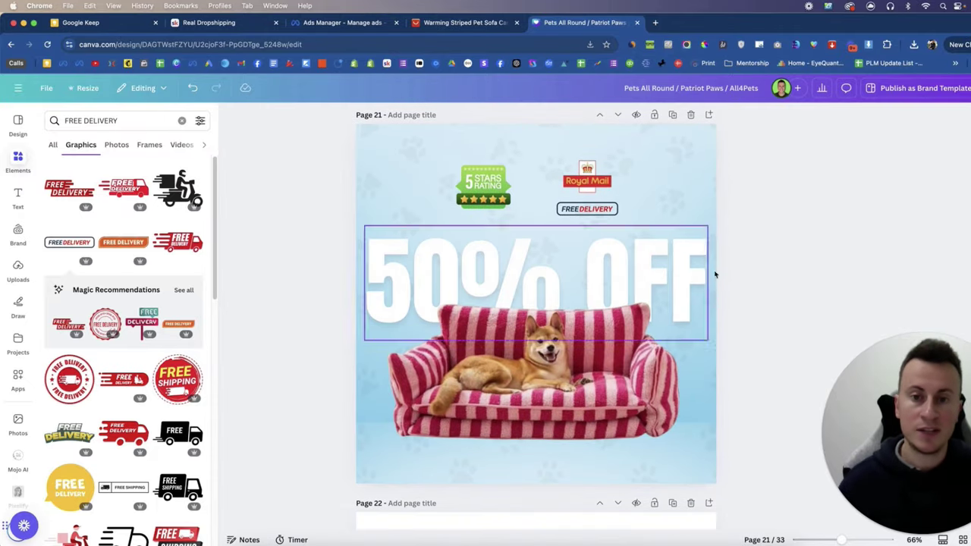
{"action": "scroll", "coordinate": [637, 387], "scroll_direction": "up", "scroll_amount": 8}
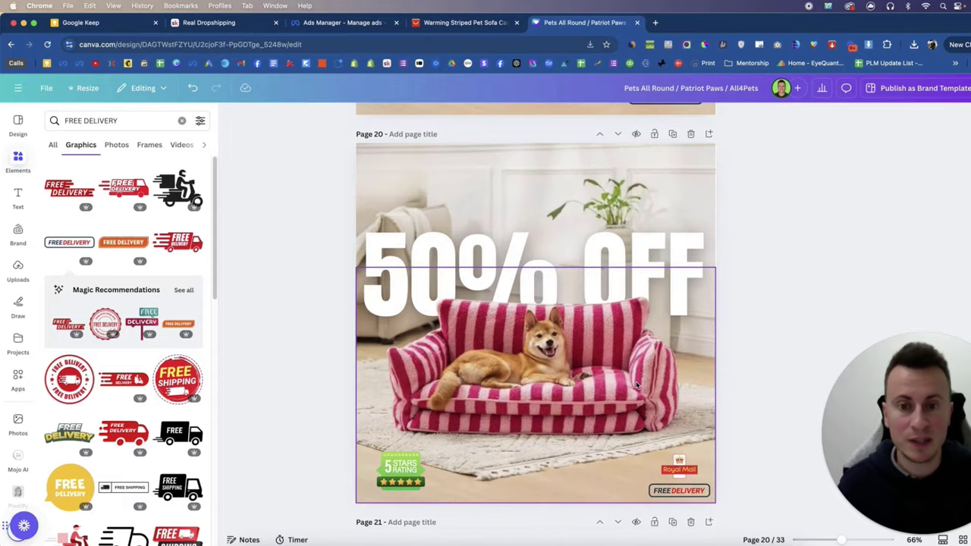
Duplicate page 20 and remove the background from the copied dog-sofa photo.
{"action": "left_click", "coordinate": [672, 235]}
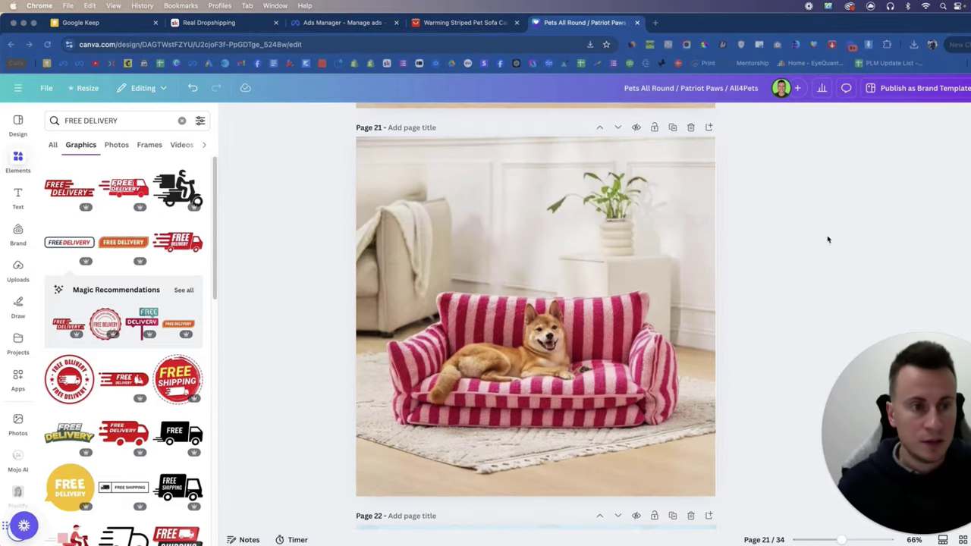
{"action": "left_click", "coordinate": [560, 311]}
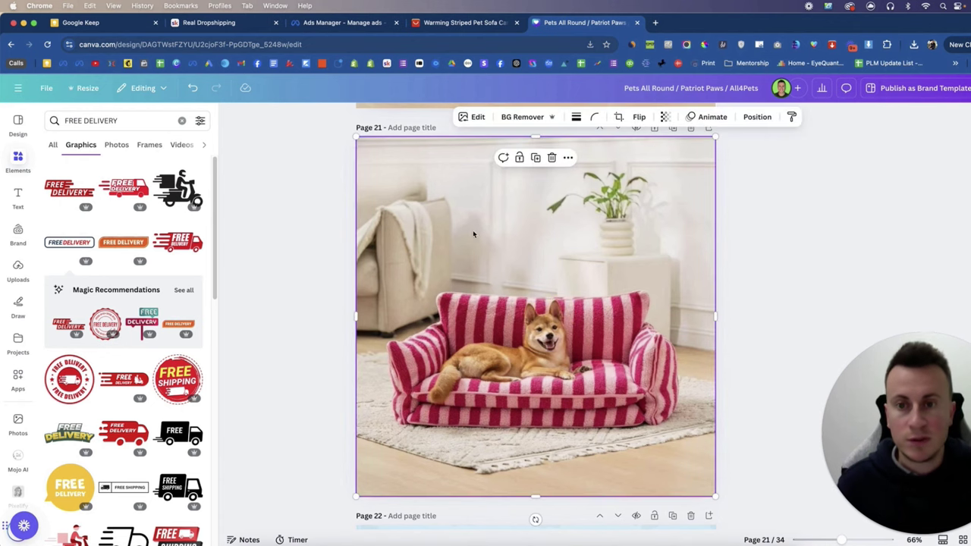
{"action": "left_click", "coordinate": [515, 118]}
{"action": "left_click", "coordinate": [349, 340]}
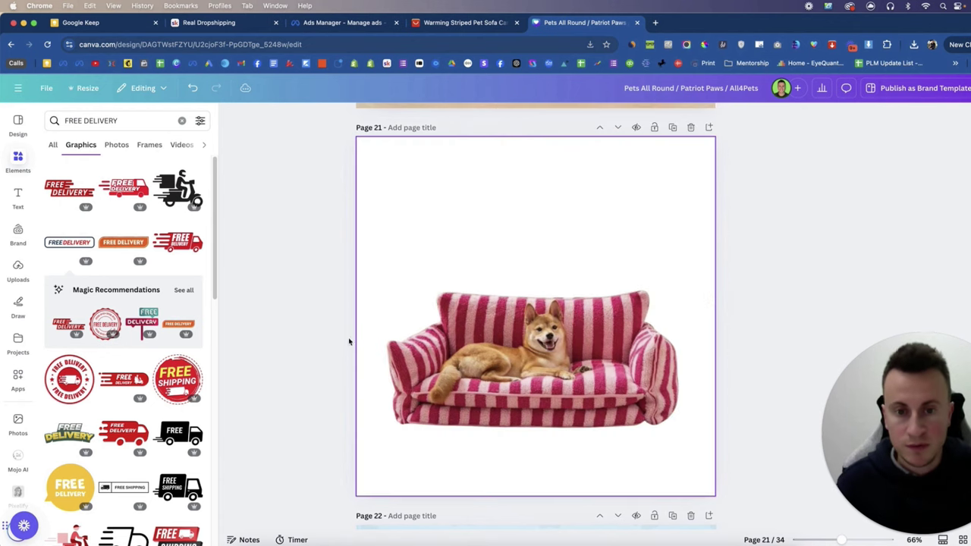
Copy the 50% OFF text from page 22 onto page 21, behind the sofa.
{"action": "scroll", "coordinate": [422, 334], "scroll_direction": "down", "scroll_amount": 5}
{"action": "left_click", "coordinate": [423, 392]}
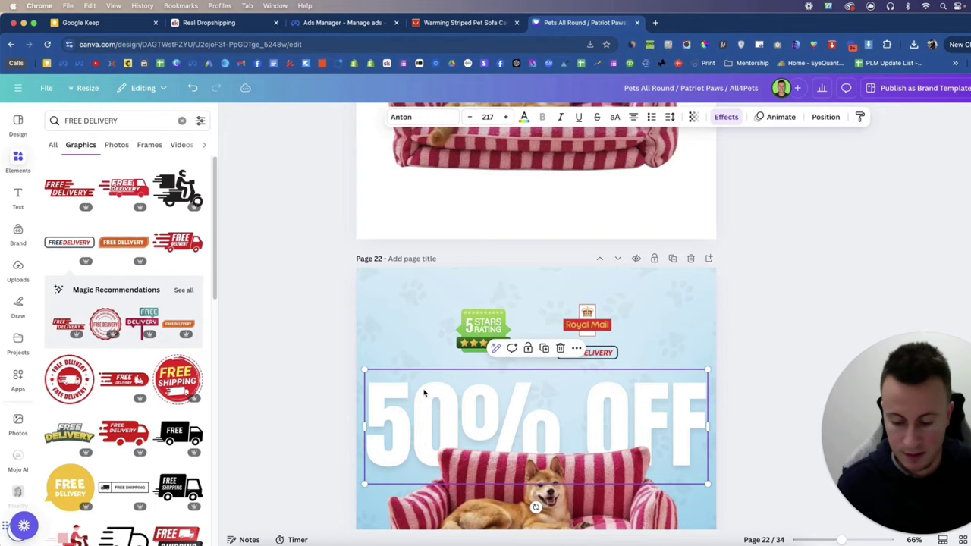
{"action": "key", "text": "ctrl+c"}
{"action": "scroll", "coordinate": [425, 393], "scroll_direction": "up", "scroll_amount": 5}
{"action": "key", "text": "ctrl+v"}
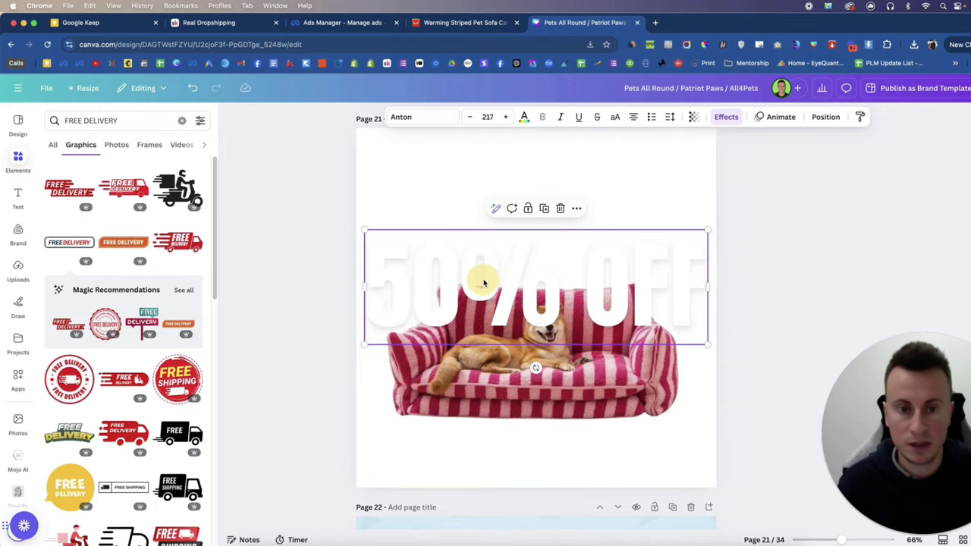
{"action": "double_click", "coordinate": [484, 283]}
{"action": "key", "text": "super+bracketleft"}
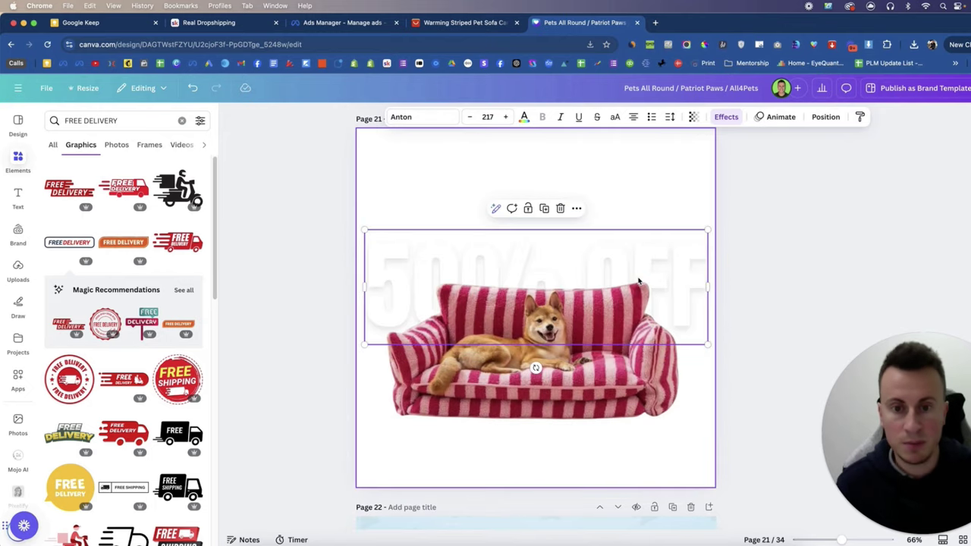
{"action": "left_click", "coordinate": [809, 234]}
Search graphics for 'PRODUCT BACKGROUND' and add the light-blue backdrop to page 21.
{"action": "left_click", "coordinate": [18, 161]}
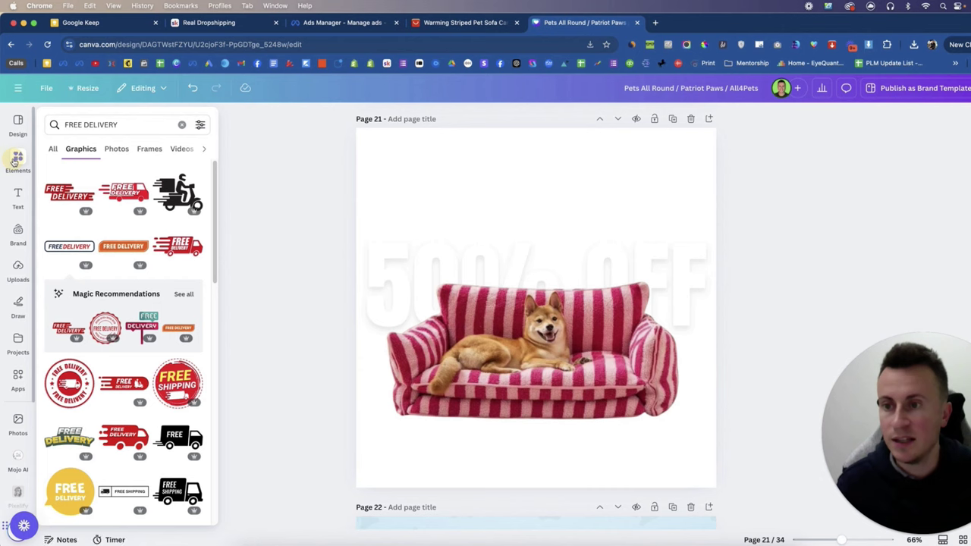
{"action": "left_click", "coordinate": [181, 125]}
{"action": "type", "text": "P"}
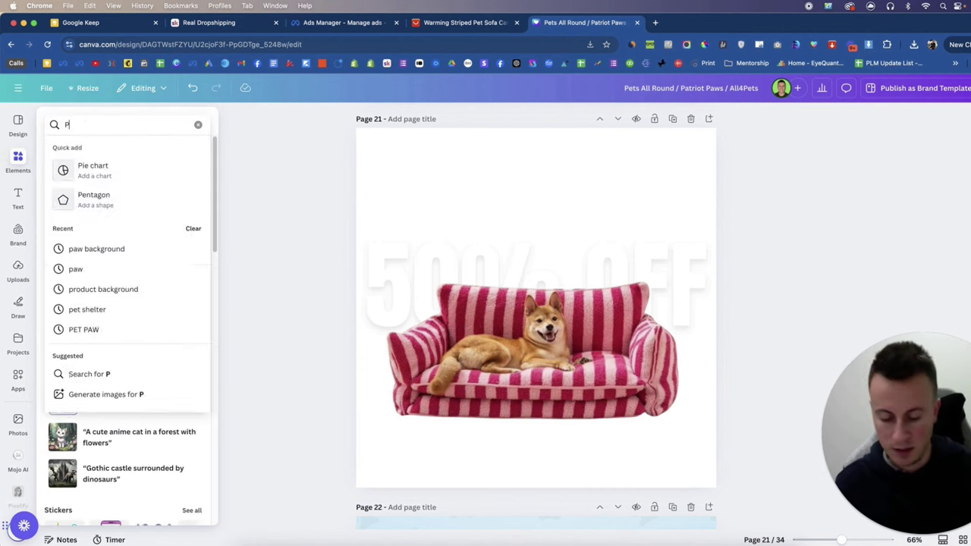
{"action": "type", "text": "RODUCT BACKGROUND"}
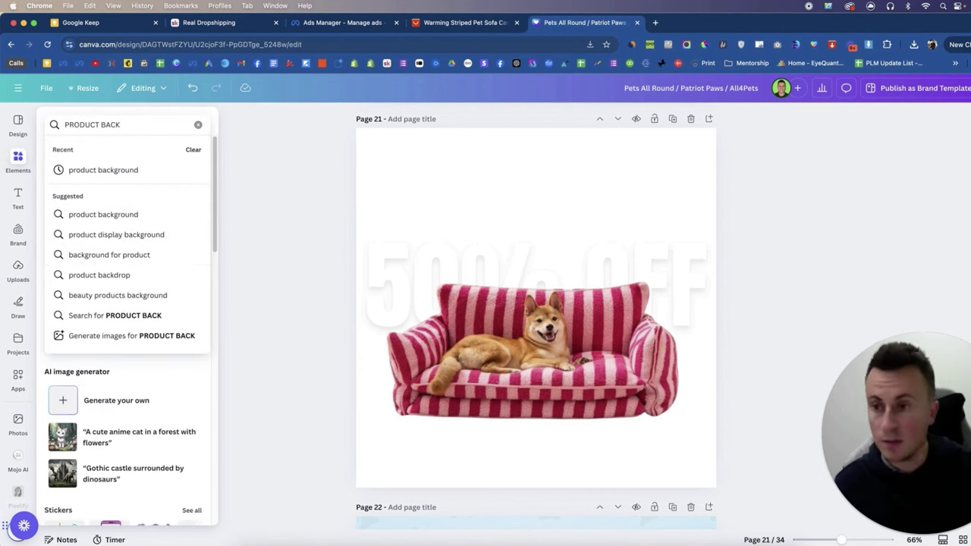
{"action": "key", "text": "Return"}
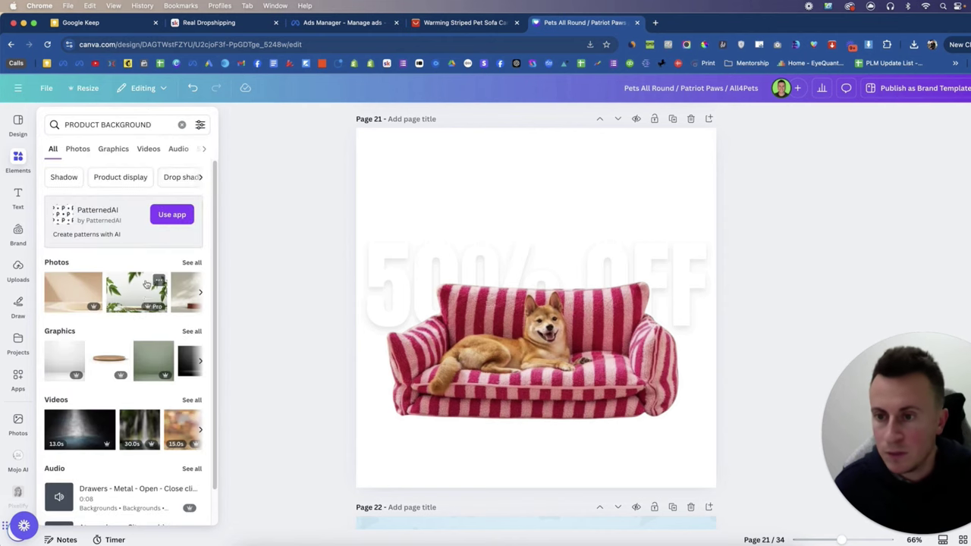
{"action": "left_click", "coordinate": [114, 148]}
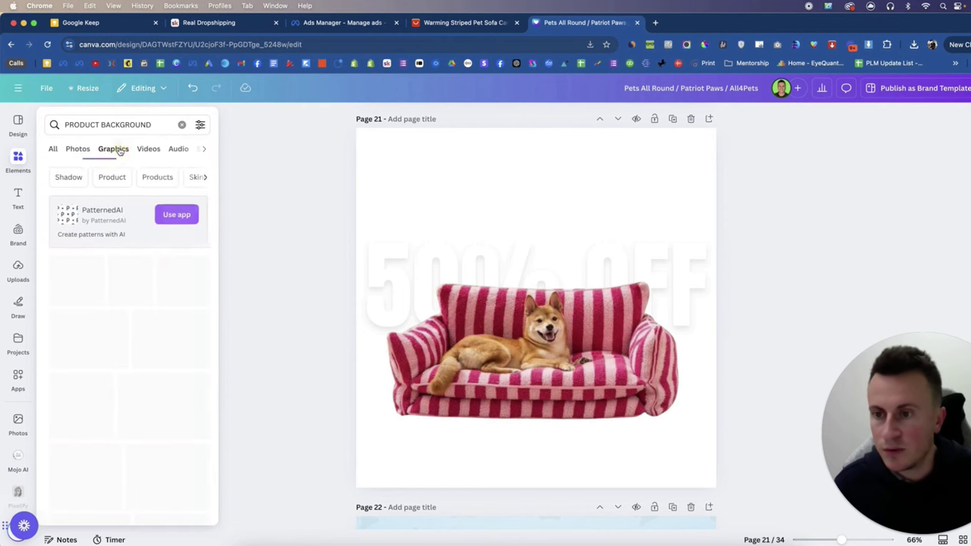
{"action": "scroll", "coordinate": [149, 316], "scroll_direction": "down", "scroll_amount": 2}
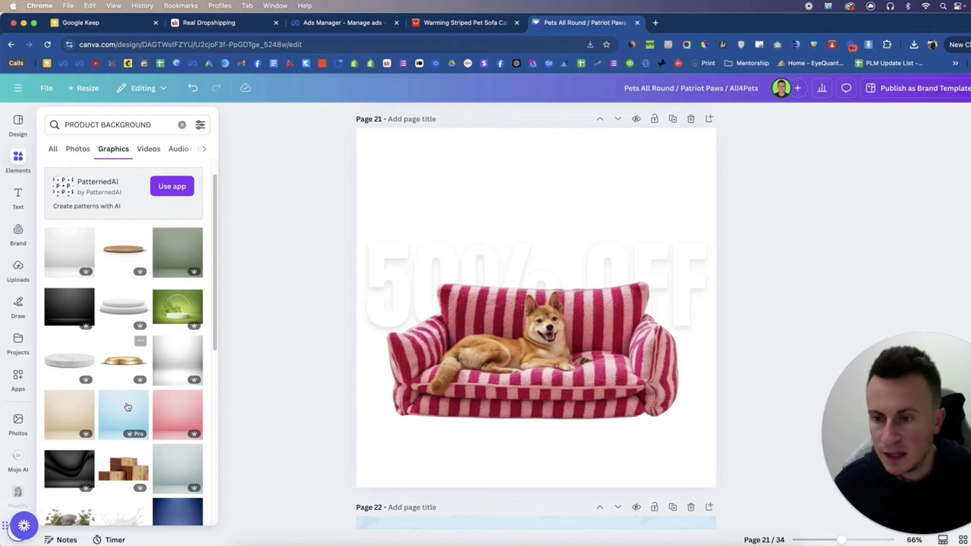
{"action": "left_click", "coordinate": [125, 422]}
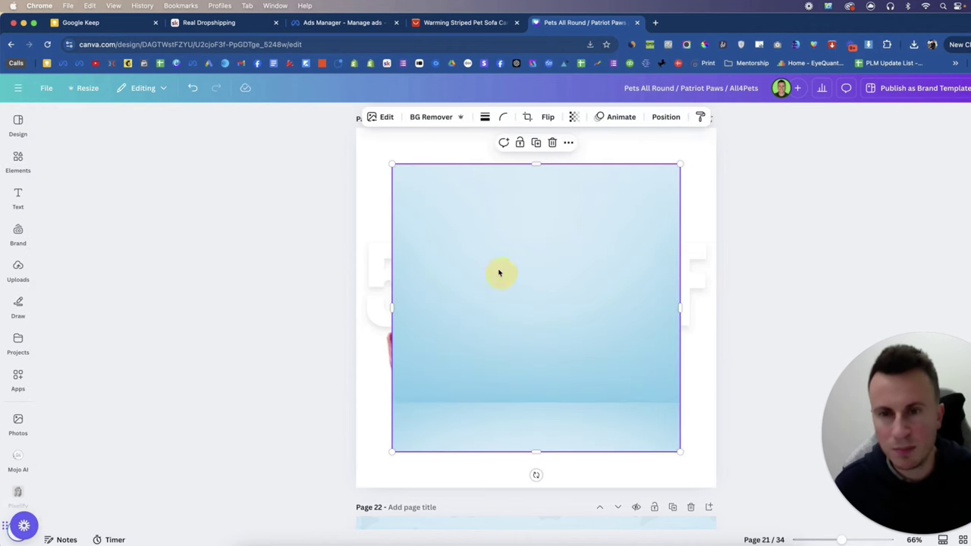
Stretch the light-blue backdrop to cover page 21 and send it to the back.
{"action": "left_click_drag", "start_coordinate": [499, 273], "coordinate": [471, 245]}
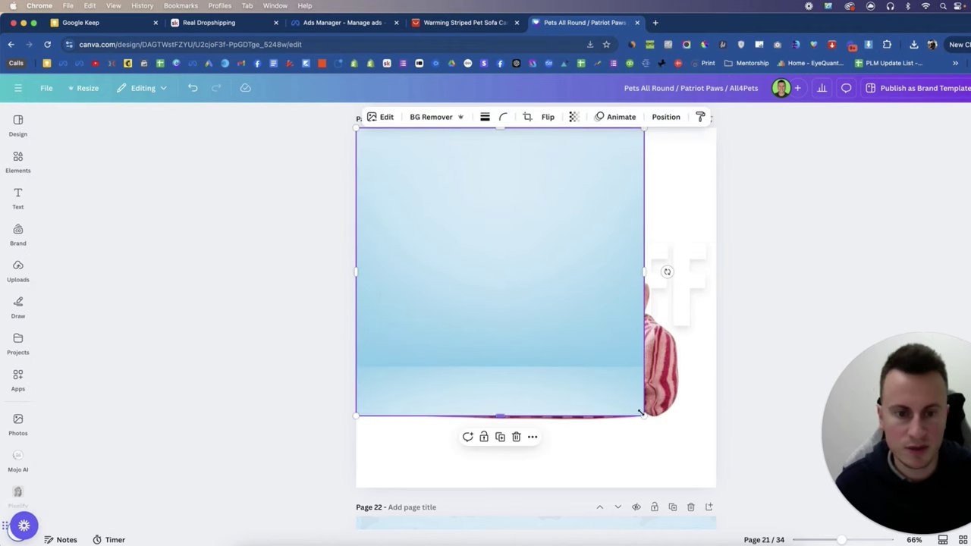
{"action": "left_click_drag", "start_coordinate": [681, 457], "coordinate": [712, 480]}
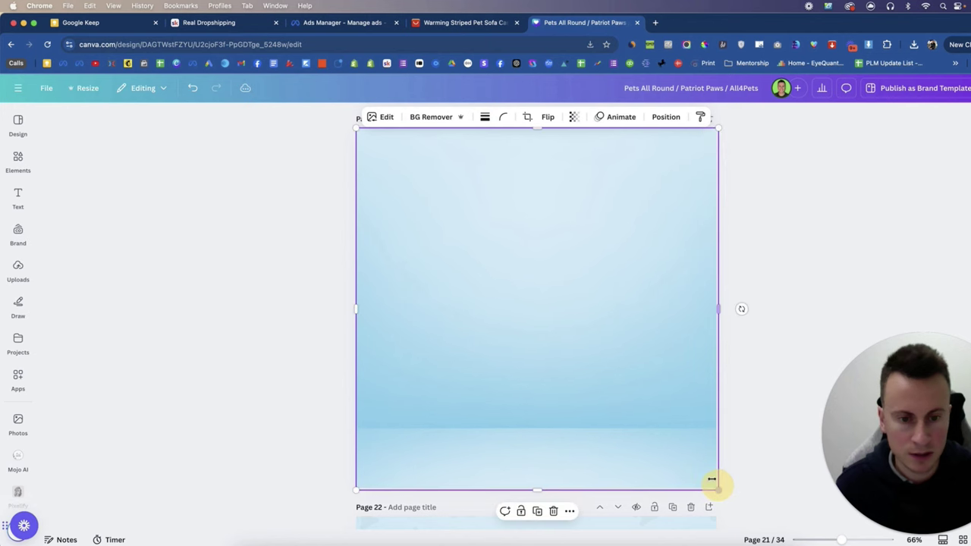
{"action": "key", "text": "super+alt+bracketleft"}
{"action": "left_click", "coordinate": [251, 334]}
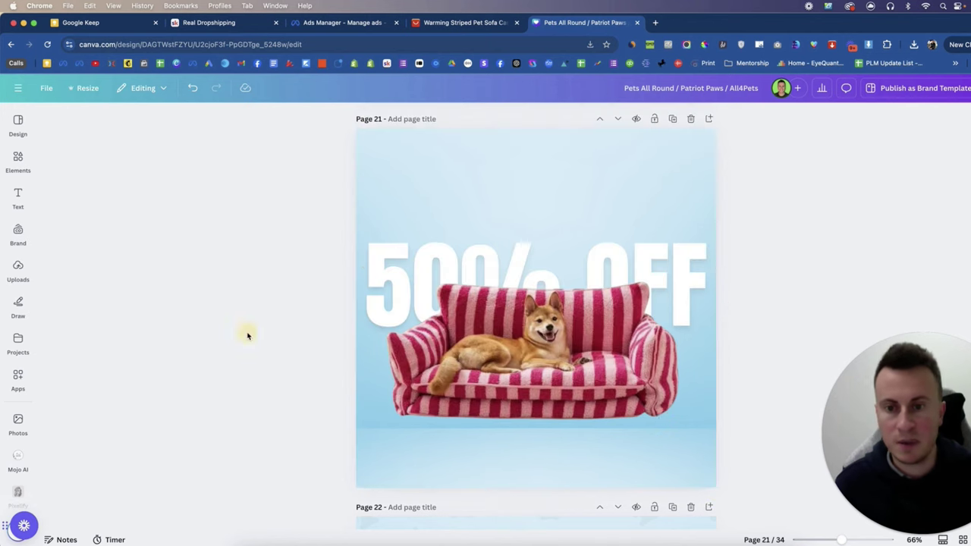
{"action": "left_click", "coordinate": [380, 260]}
{"action": "left_click_drag", "start_coordinate": [537, 129], "coordinate": [536, 265]}
{"action": "left_click", "coordinate": [498, 255]}
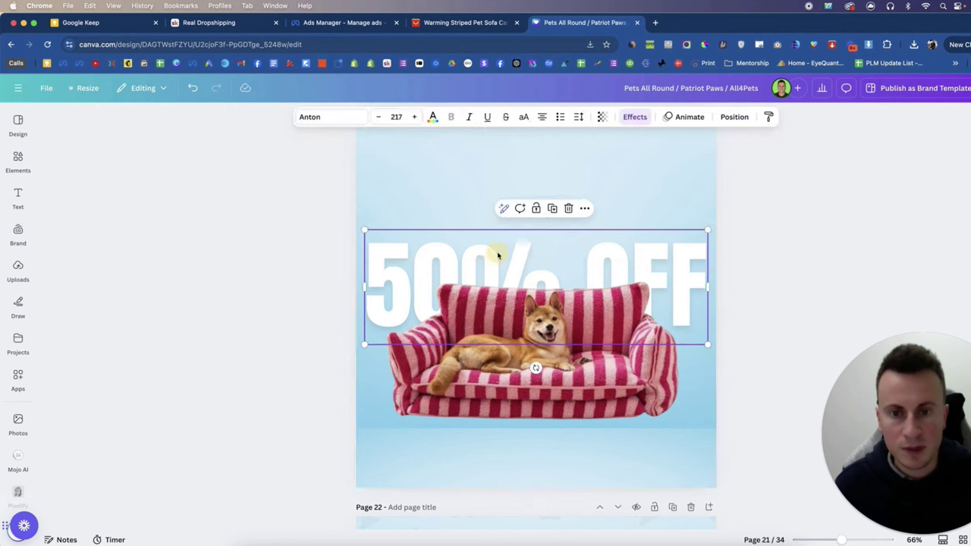
{"action": "left_click", "coordinate": [628, 118]}
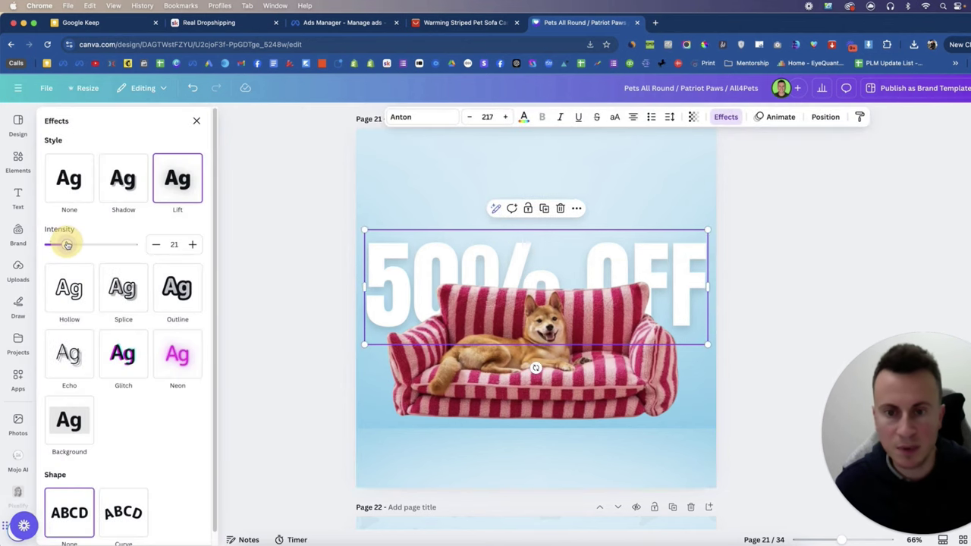
Raise the 50% OFF Lift intensity to 25 and move the sofa and text slightly lower.
{"action": "mouse_move", "coordinate": [67, 245]}
{"action": "left_mouse_down"}
{"action": "mouse_move", "coordinate": [89, 244]}
{"action": "mouse_move", "coordinate": [63, 244]}
{"action": "mouse_move", "coordinate": [70, 249]}
{"action": "left_mouse_up"}
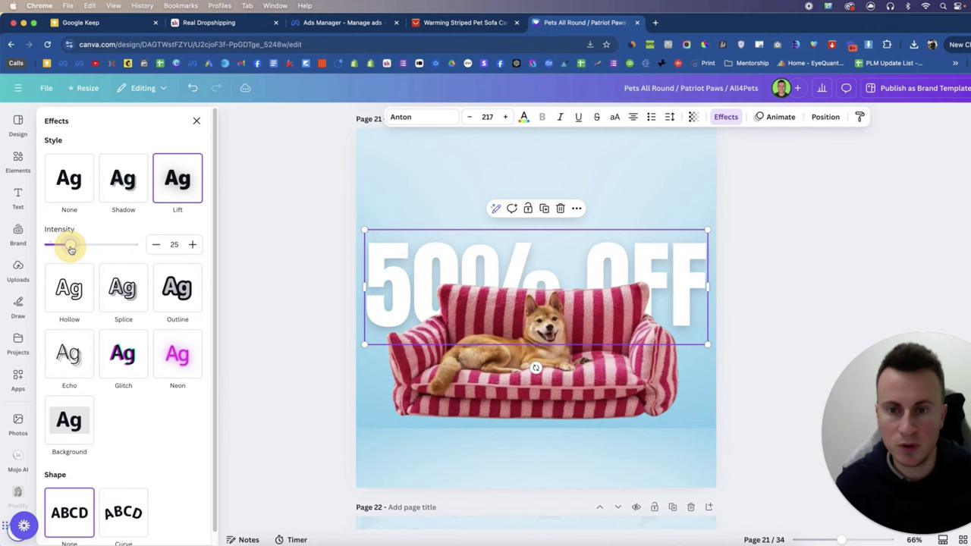
{"action": "left_click", "coordinate": [257, 267]}
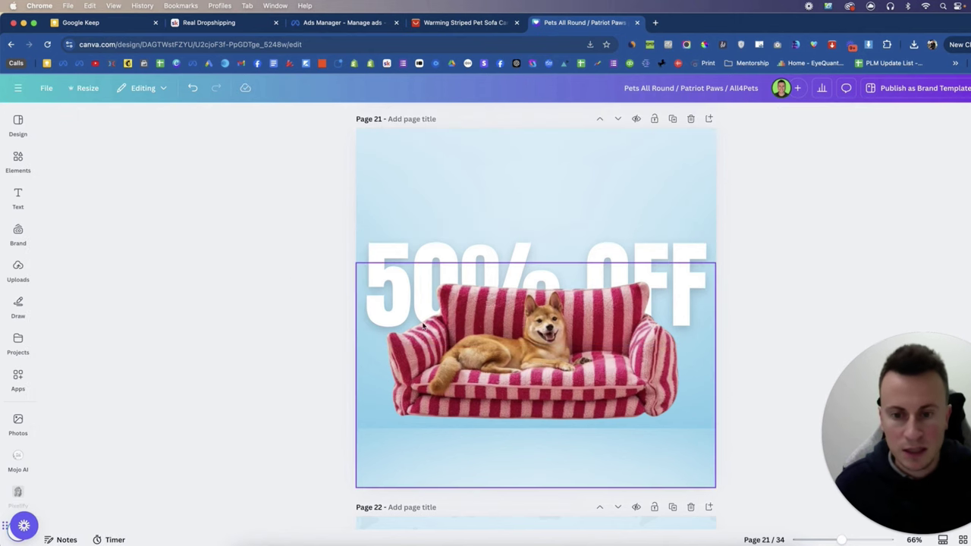
{"action": "left_click", "coordinate": [459, 337]}
{"action": "left_click_drag", "start_coordinate": [459, 337], "coordinate": [458, 378]}
{"action": "left_click_drag", "start_coordinate": [430, 271], "coordinate": [429, 304]}
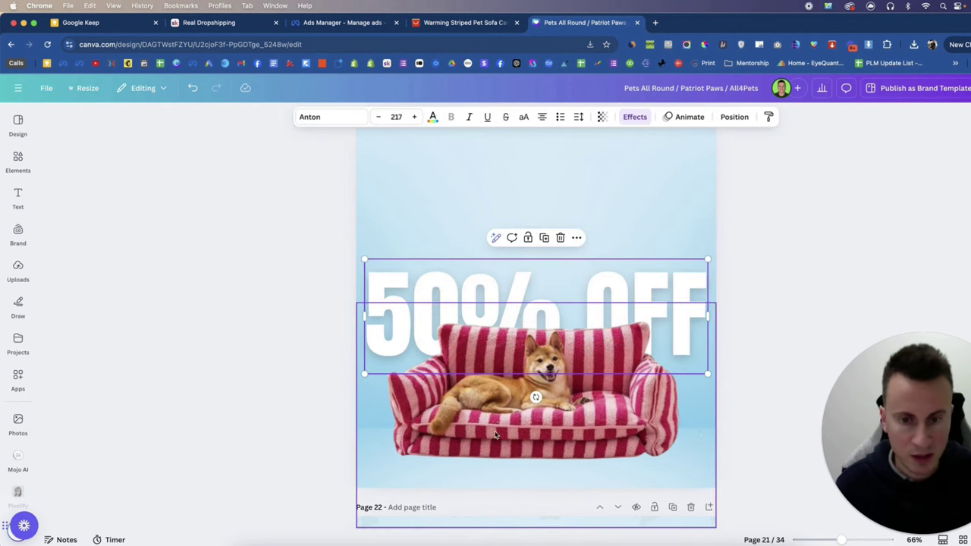
{"action": "left_click", "coordinate": [776, 277]}
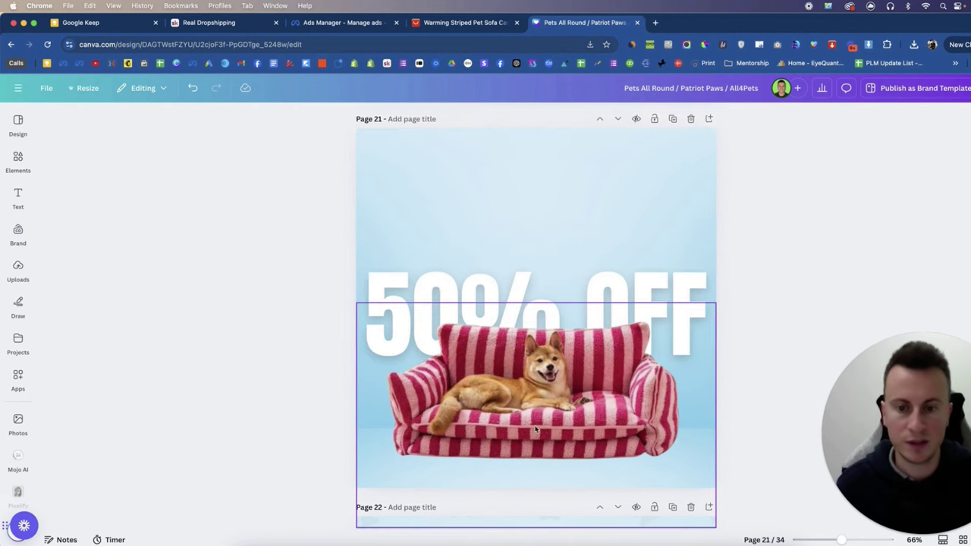
{"action": "scroll", "coordinate": [772, 281], "scroll_direction": "down", "scroll_amount": 5}
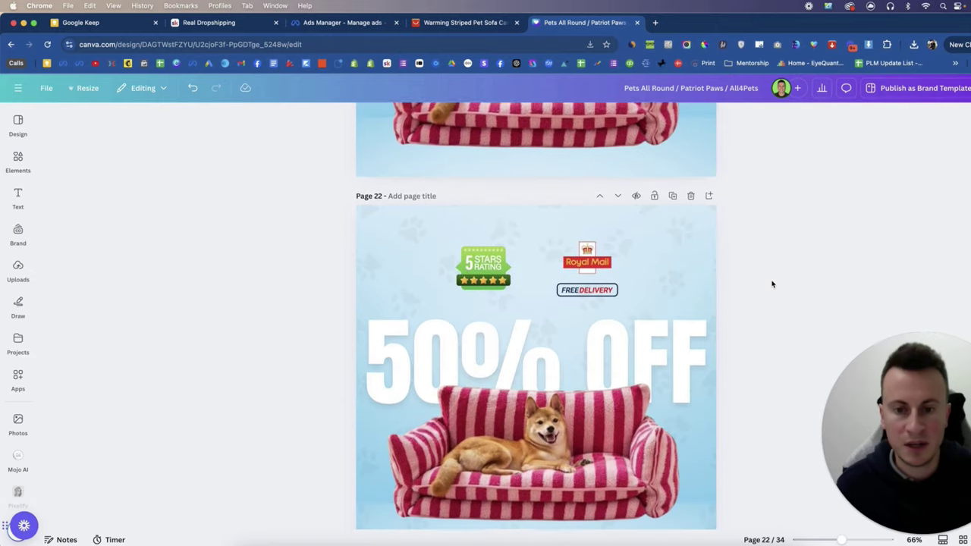
{"action": "scroll", "coordinate": [772, 282], "scroll_direction": "down", "scroll_amount": 2}
{"action": "scroll", "coordinate": [340, 235], "scroll_direction": "up", "scroll_amount": 5}
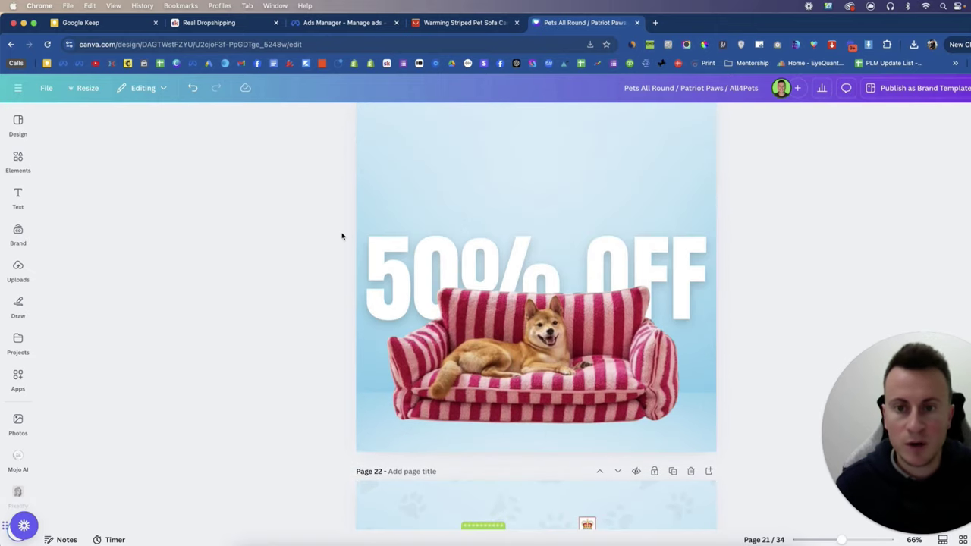
{"action": "scroll", "coordinate": [341, 234], "scroll_direction": "up", "scroll_amount": 1}
Search Elements for 'paw background' and add the black paw-print pattern to page 21.
{"action": "left_click", "coordinate": [18, 157]}
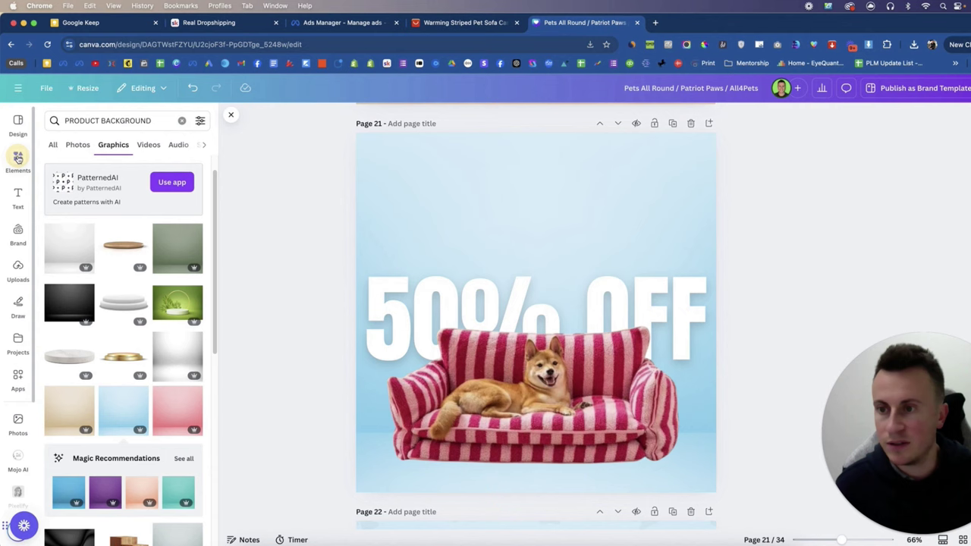
{"action": "left_click", "coordinate": [119, 120]}
{"action": "key", "text": "super+a"}
{"action": "type", "text": "PAW NAC"}
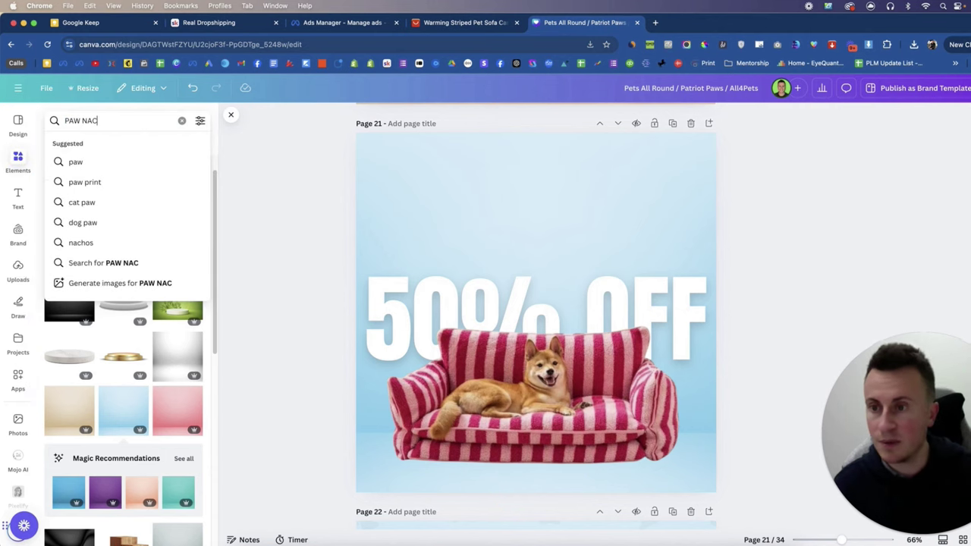
{"action": "key", "text": "BackSpace"}
{"action": "key", "text": "BackSpace"}
{"action": "key", "text": "BackSpace"}
{"action": "left_click", "coordinate": [130, 165]}
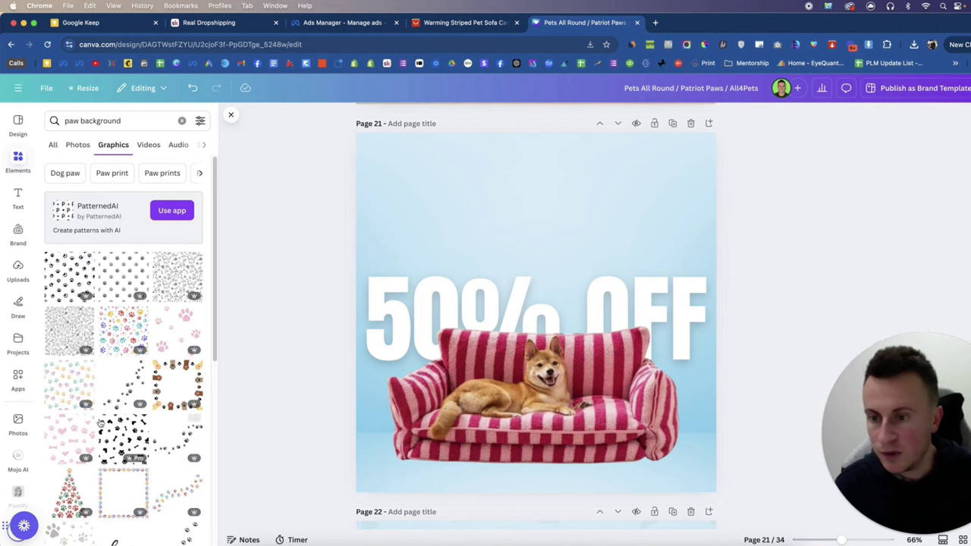
{"action": "left_click", "coordinate": [127, 431]}
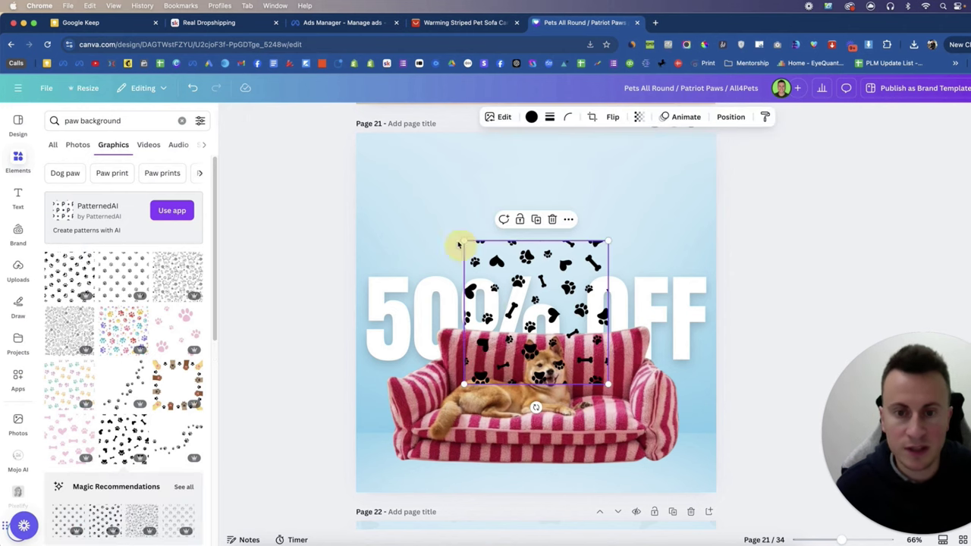
Stretch the paw pattern over the whole page, send it back, and set Transparency to 4.
{"action": "left_click_drag", "start_coordinate": [459, 244], "coordinate": [404, 196]}
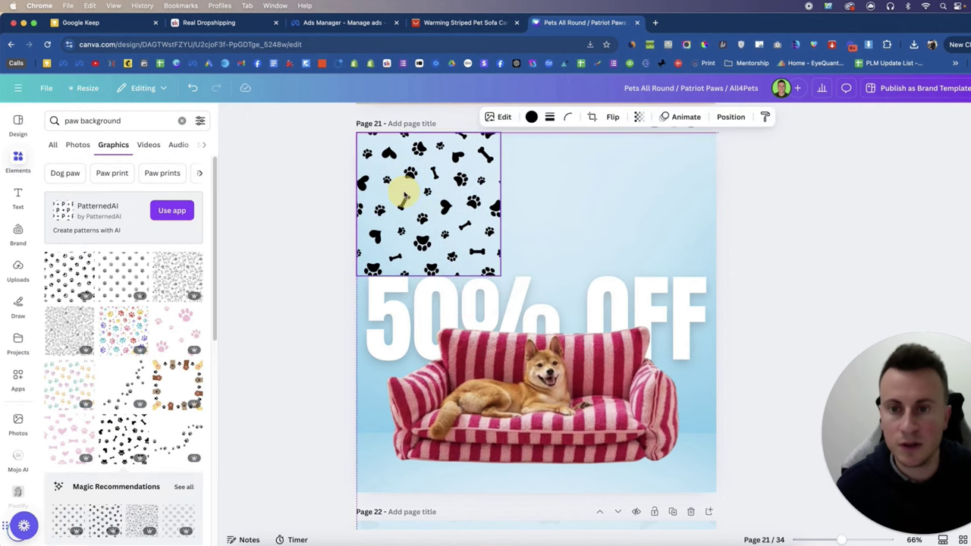
{"action": "left_click_drag", "start_coordinate": [499, 276], "coordinate": [733, 479]}
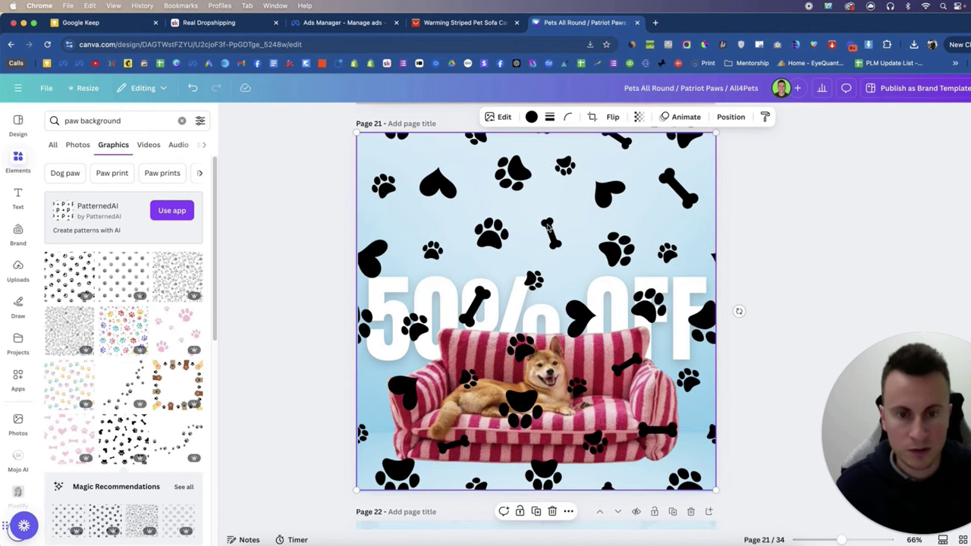
{"action": "key", "text": "super+alt+bracketleft"}
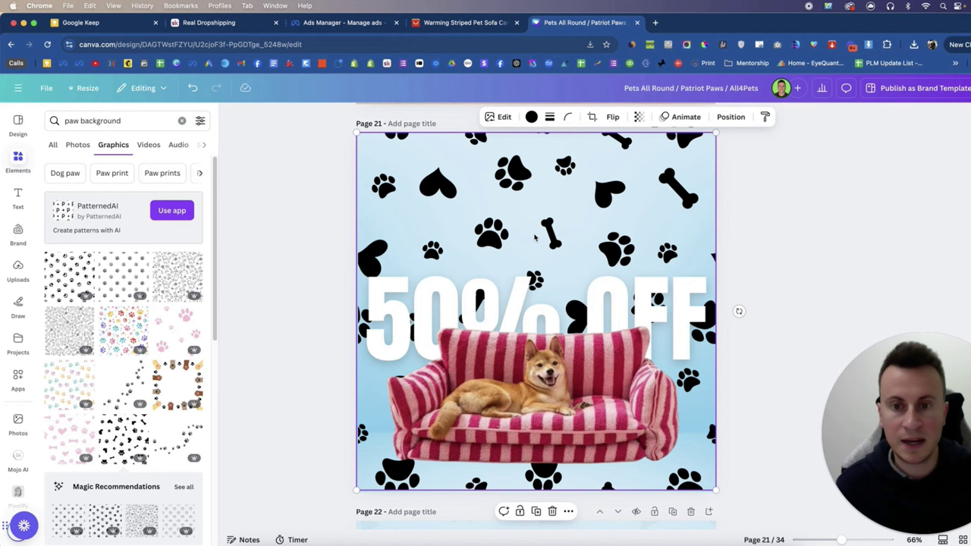
{"action": "left_click", "coordinate": [638, 117]}
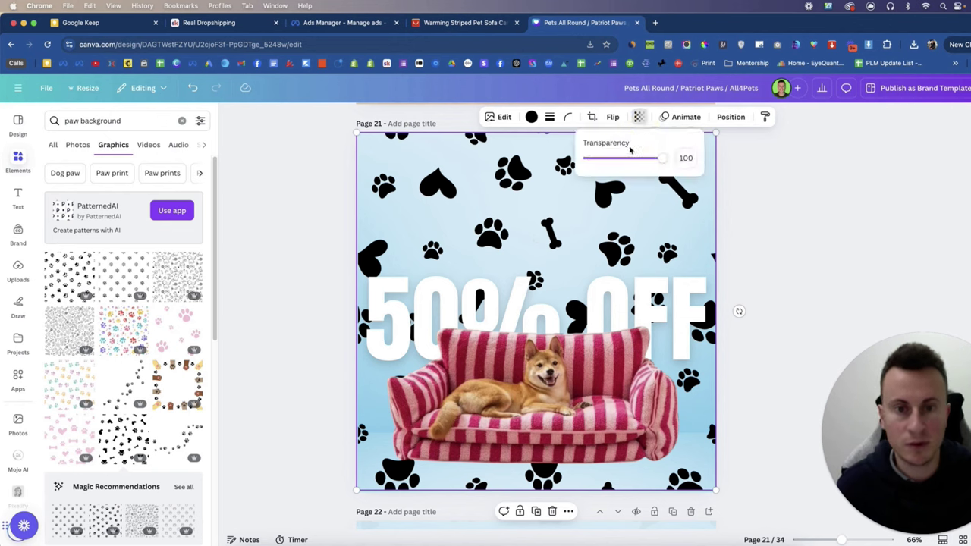
{"action": "left_click_drag", "start_coordinate": [666, 158], "coordinate": [590, 164]}
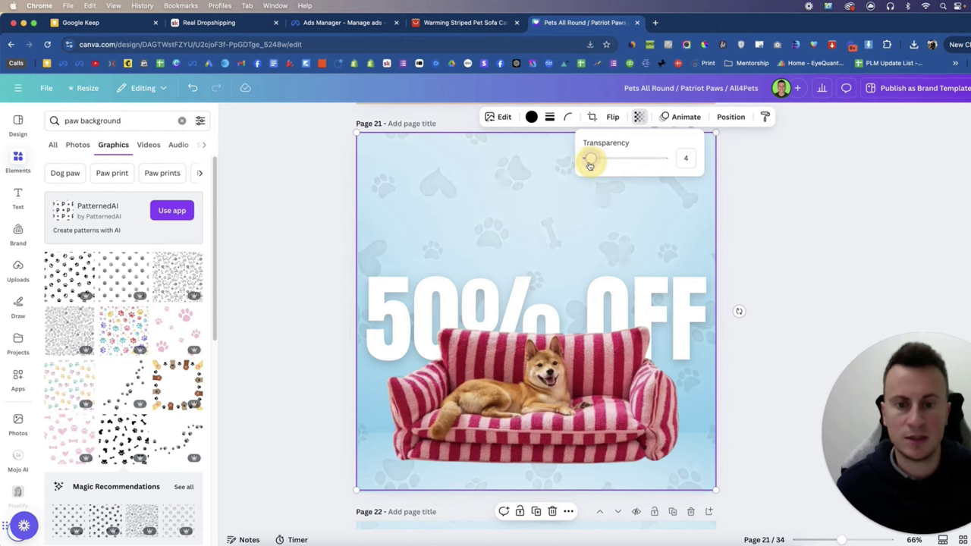
{"action": "left_click", "coordinate": [772, 209]}
{"action": "left_click", "coordinate": [275, 245]}
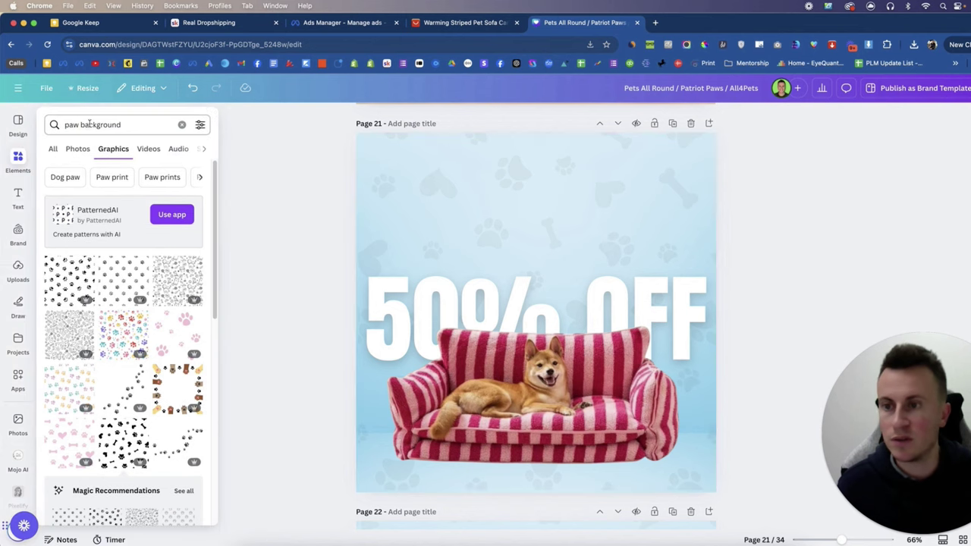
Run an Elements search for 'battery level', then close the Elements library.
{"action": "double_click", "coordinate": [101, 125]}
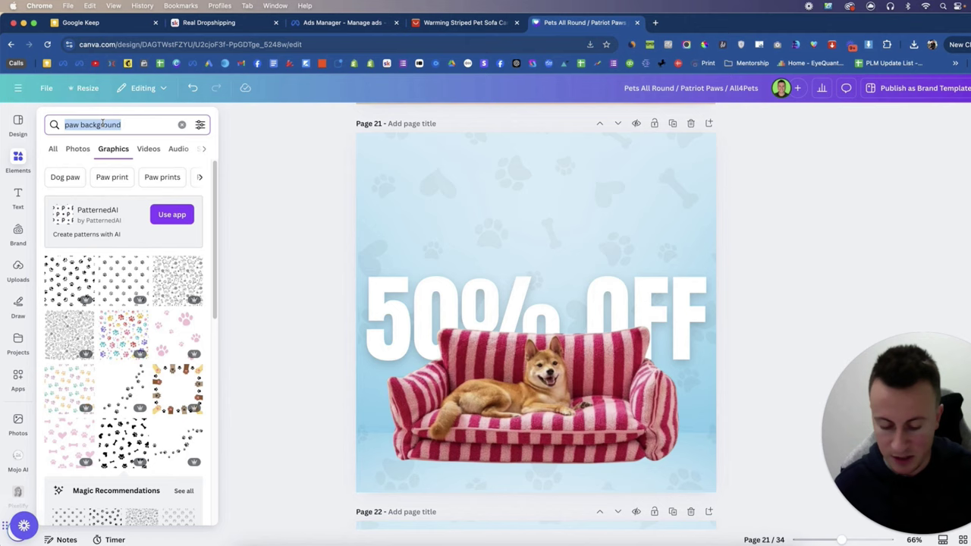
{"action": "type", "text": "battery level"}
{"action": "key", "text": "Return"}
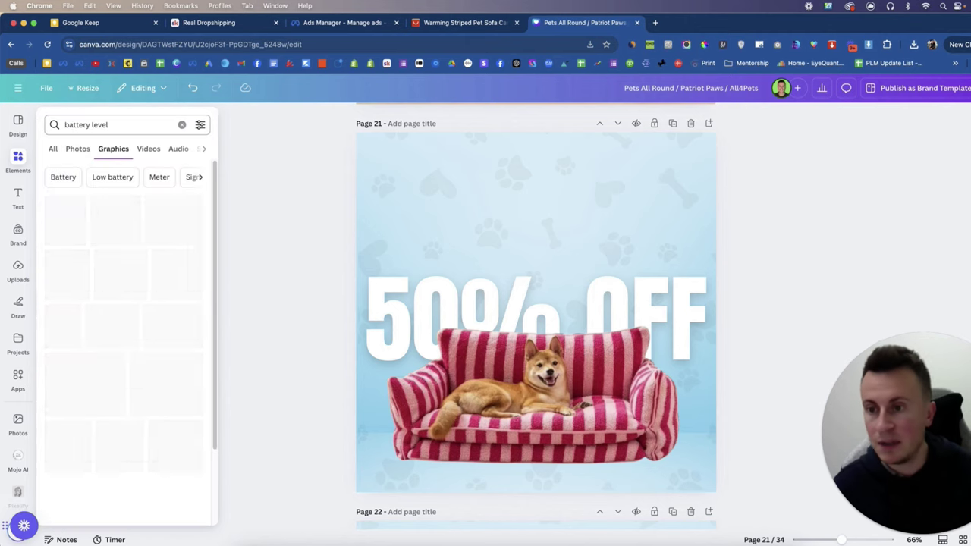
{"action": "left_click", "coordinate": [100, 124]}
{"action": "left_click", "coordinate": [245, 177]}
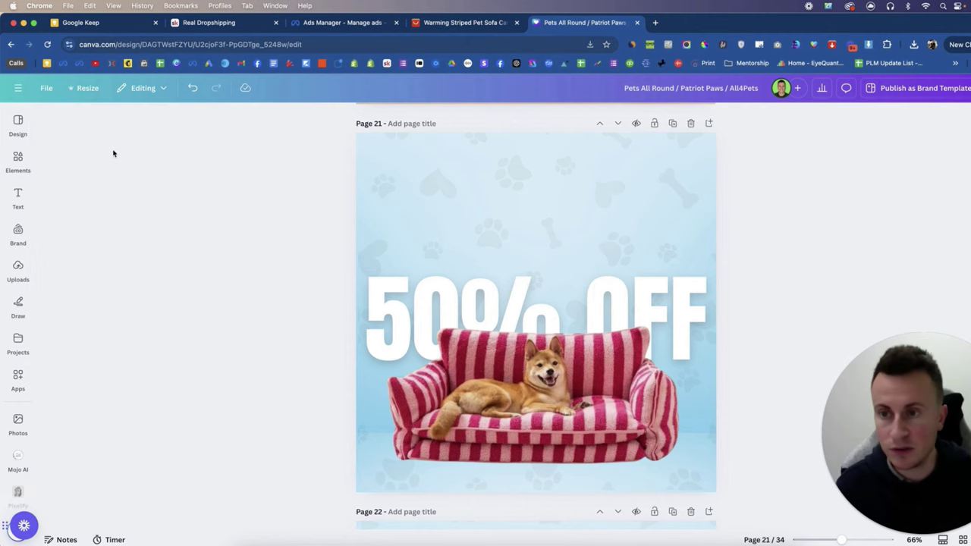
Add a small WATER PROOF badge from a 'waterproof' search and place it above the 50% OFF text.
{"action": "left_click", "coordinate": [18, 157]}
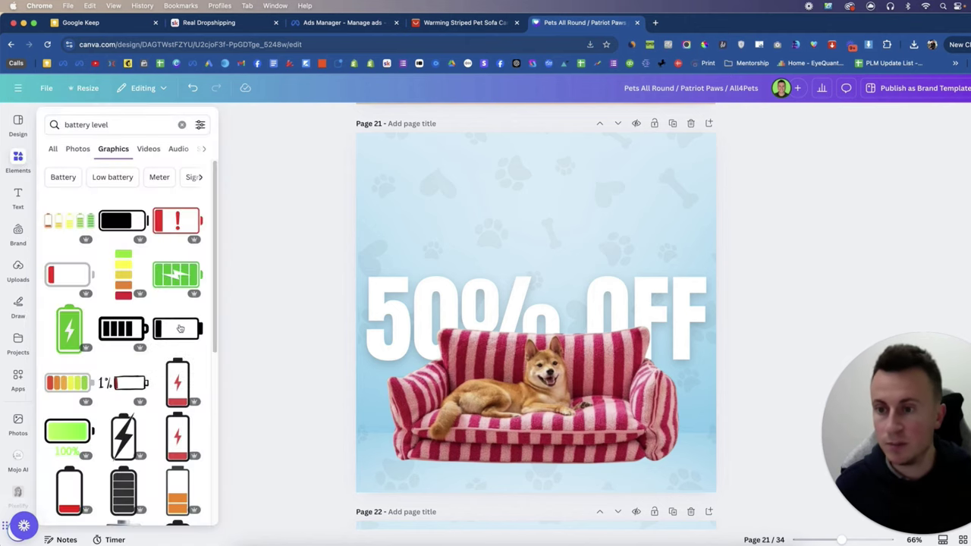
{"action": "triple_click", "coordinate": [121, 124]}
{"action": "type", "text": "waterproof"}
{"action": "key", "text": "Return"}
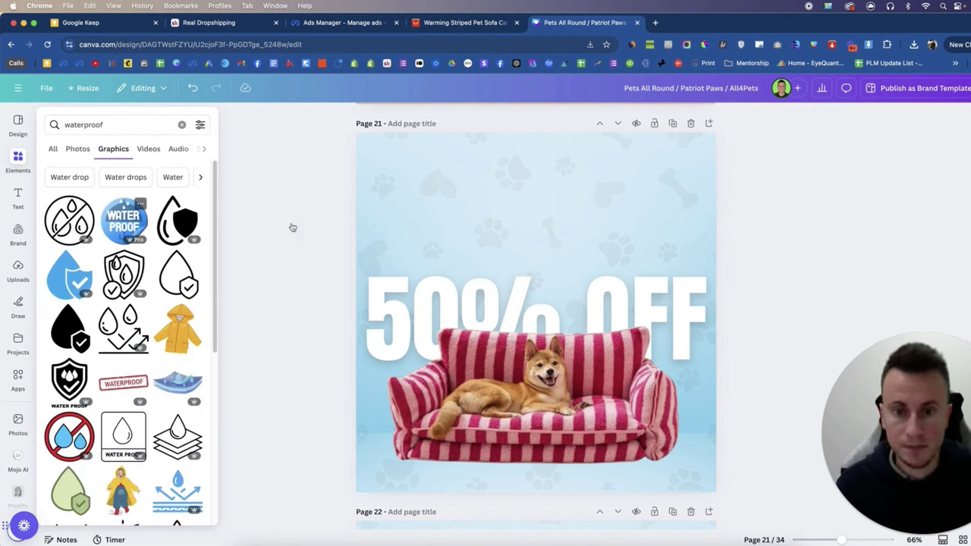
{"action": "left_click_drag", "start_coordinate": [465, 238], "coordinate": [516, 294]}
{"action": "left_click_drag", "start_coordinate": [558, 334], "coordinate": [473, 212]}
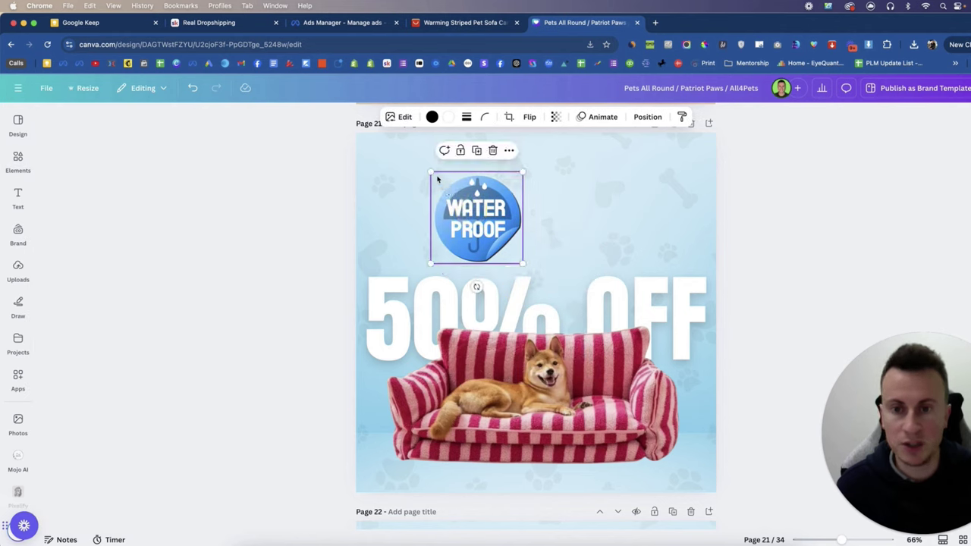
{"action": "left_click_drag", "start_coordinate": [434, 174], "coordinate": [494, 245]}
Add the red FREE DELIVERY truck from a 'free delivery' search beside the WATER PROOF badge.
{"action": "left_click", "coordinate": [27, 165]}
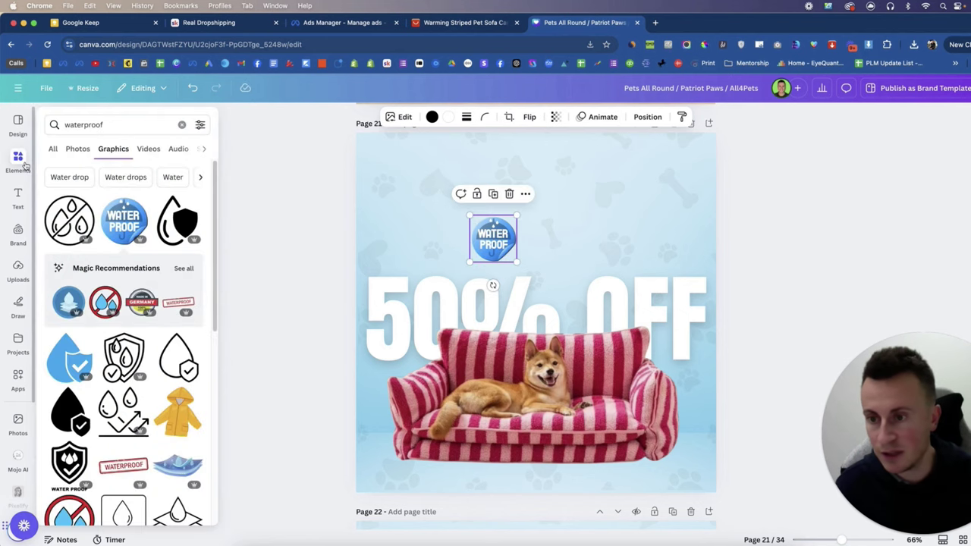
{"action": "left_click", "coordinate": [131, 124]}
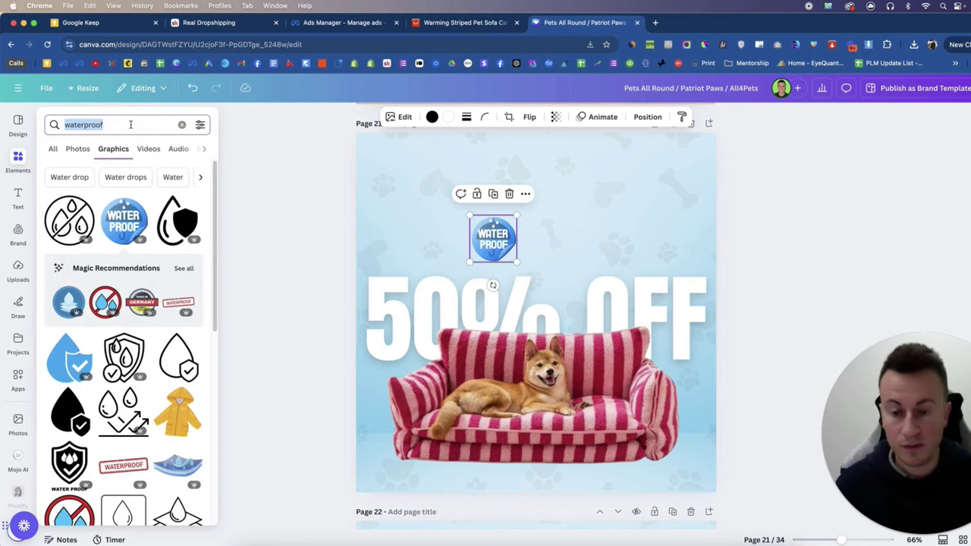
{"action": "type", "text": "free delivery"}
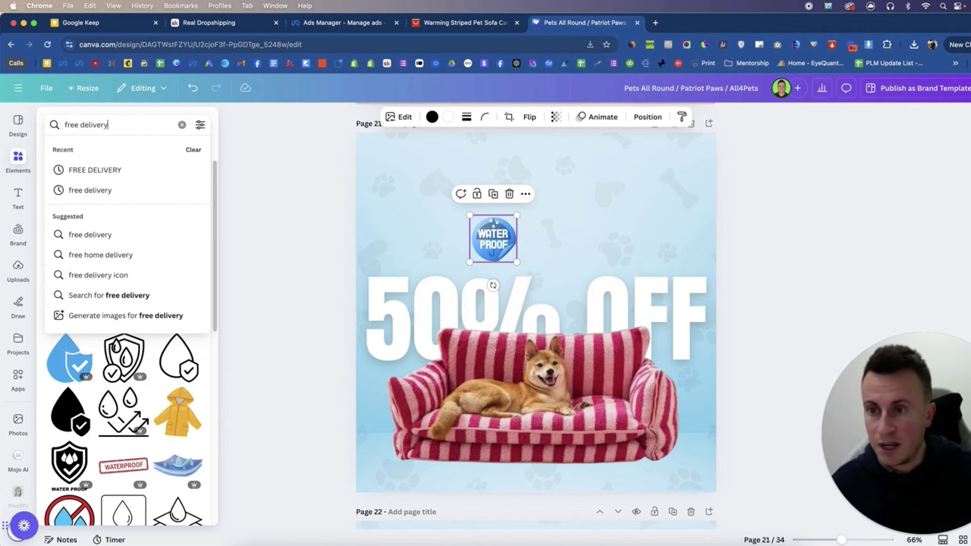
{"action": "key", "text": "Return"}
{"action": "left_click", "coordinate": [126, 347]}
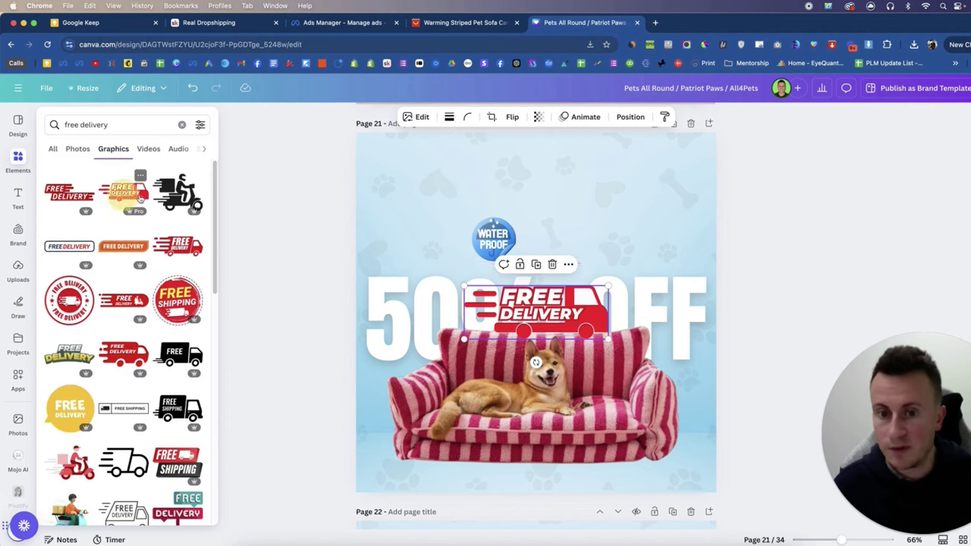
{"action": "left_click_drag", "start_coordinate": [542, 297], "coordinate": [574, 237]}
{"action": "left_click", "coordinate": [855, 221]}
{"action": "scroll", "coordinate": [819, 251], "scroll_direction": "down", "scroll_amount": 2}
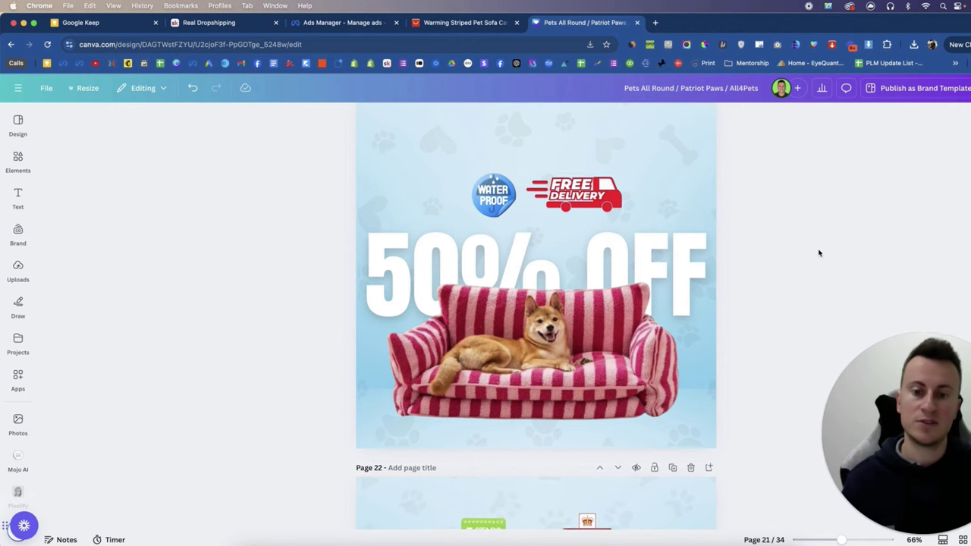
{"action": "left_click", "coordinate": [463, 22]}
{"action": "left_click", "coordinate": [553, 24]}
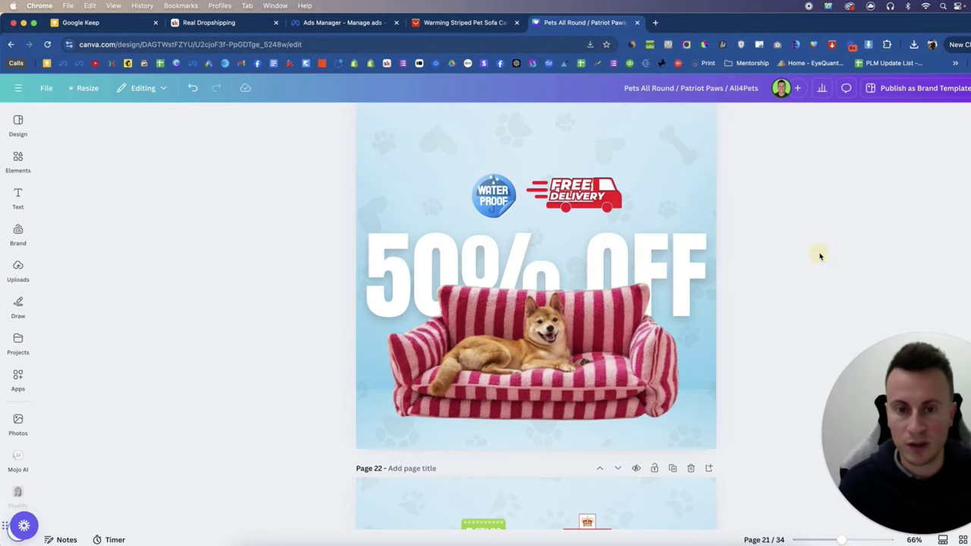
{"action": "scroll", "coordinate": [820, 255], "scroll_direction": "down", "scroll_amount": 8}
{"action": "scroll", "coordinate": [756, 254], "scroll_direction": "down", "scroll_amount": 1}
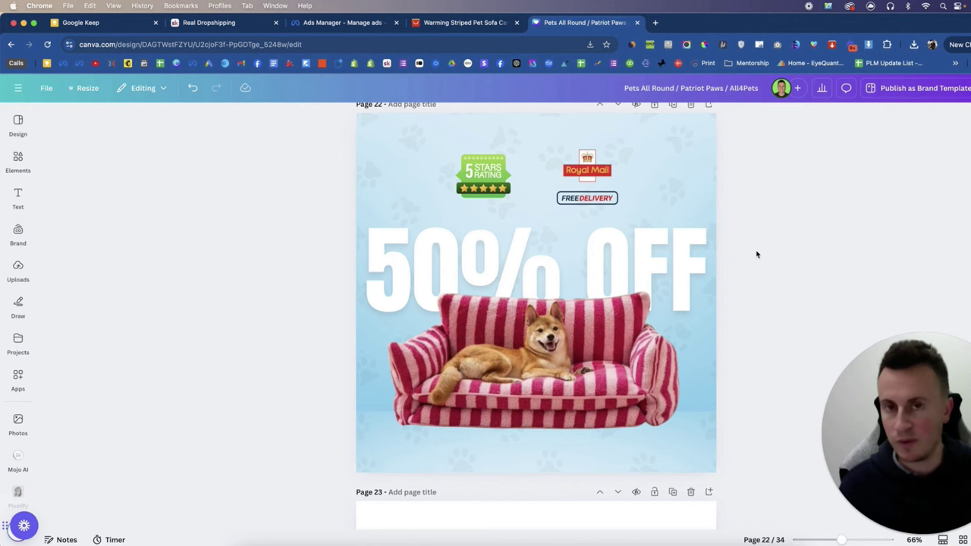
{"action": "scroll", "coordinate": [756, 254], "scroll_direction": "up", "scroll_amount": 10}
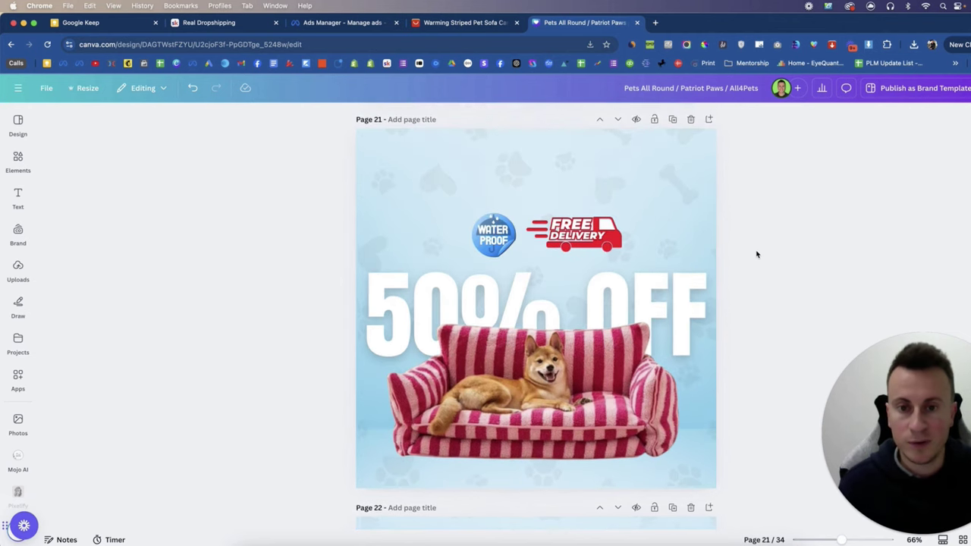
On the Real Dropshipping about page, open the More Proof link to its proof document.
{"action": "left_click", "coordinate": [204, 23]}
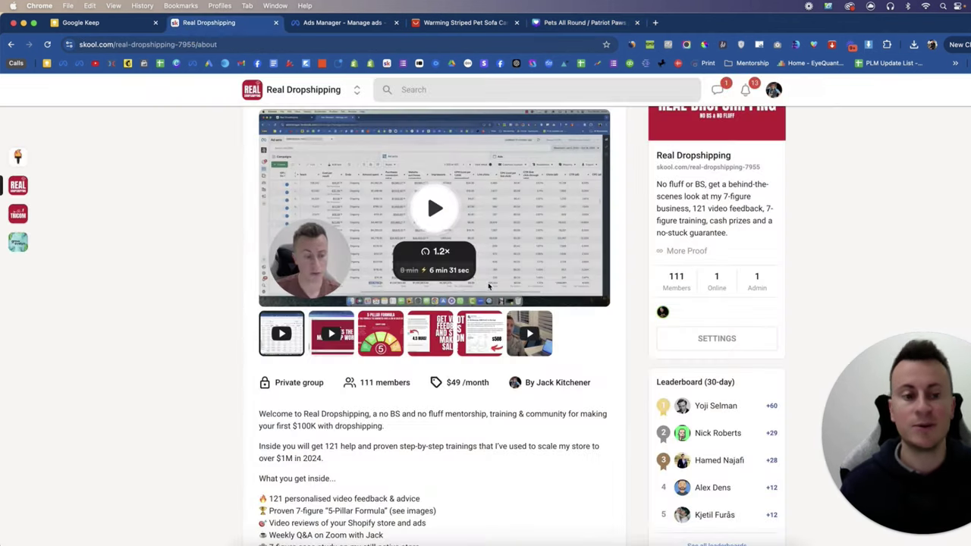
{"action": "scroll", "coordinate": [172, 231], "scroll_direction": "up", "scroll_amount": 3}
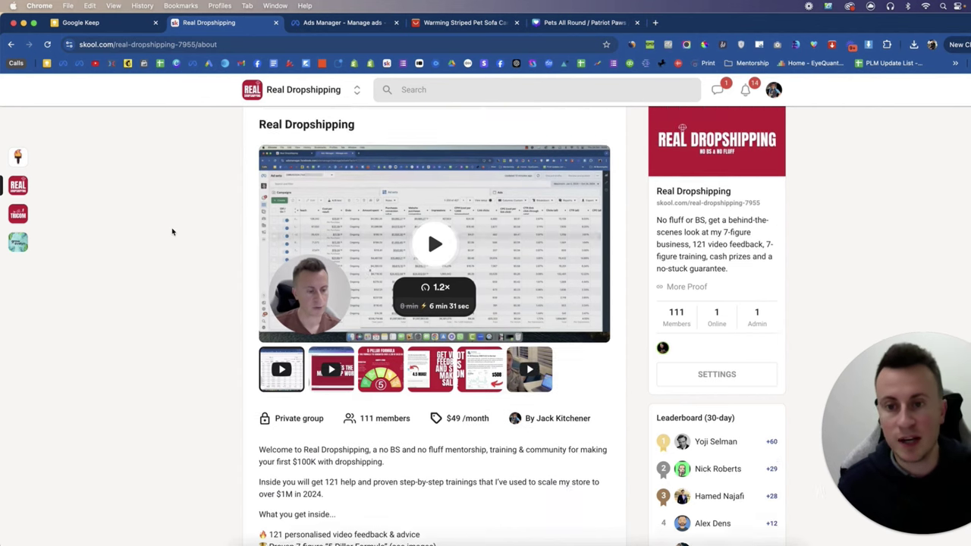
{"action": "scroll", "coordinate": [210, 221], "scroll_direction": "down", "scroll_amount": 5}
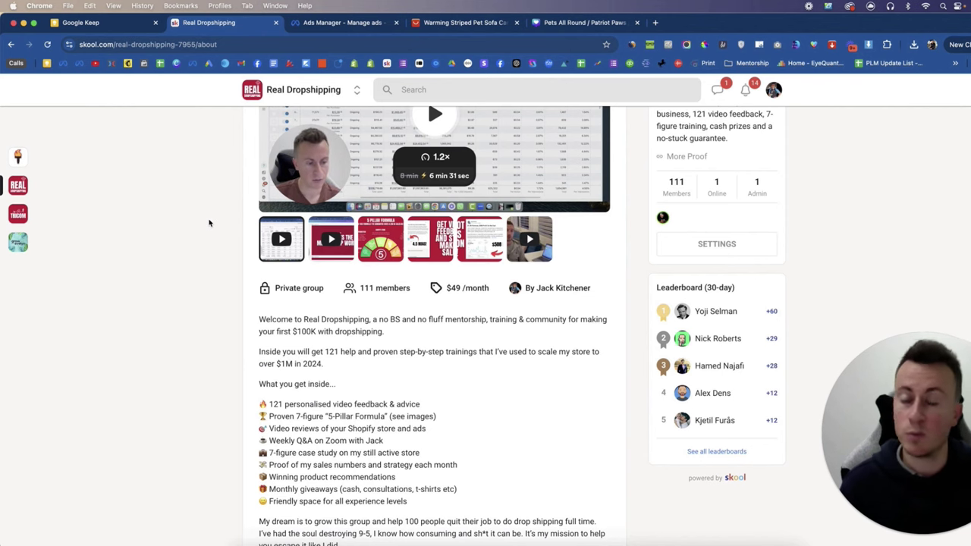
{"action": "scroll", "coordinate": [210, 223], "scroll_direction": "down", "scroll_amount": 2}
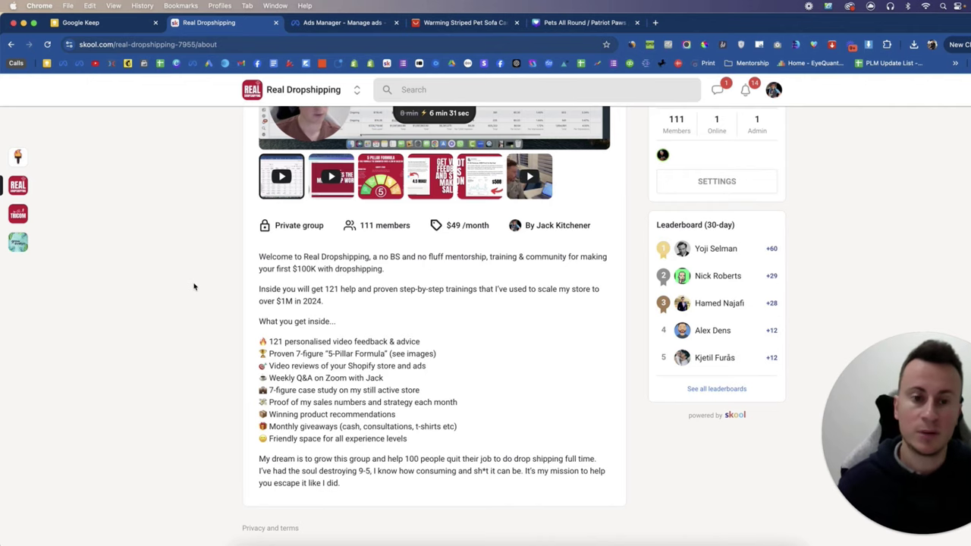
{"action": "scroll", "coordinate": [195, 287], "scroll_direction": "up", "scroll_amount": 5}
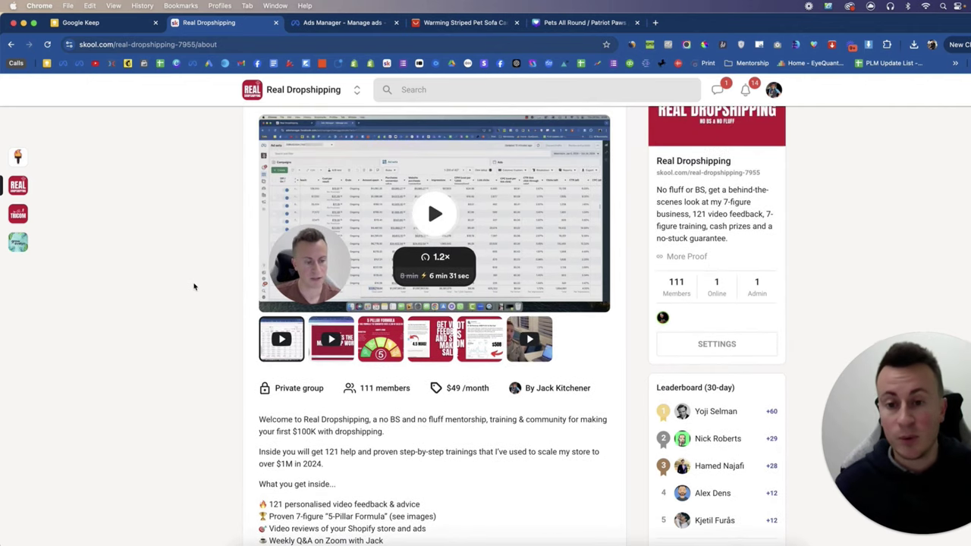
{"action": "scroll", "coordinate": [194, 287], "scroll_direction": "down", "scroll_amount": 5}
{"action": "scroll", "coordinate": [194, 287], "scroll_direction": "up", "scroll_amount": 5}
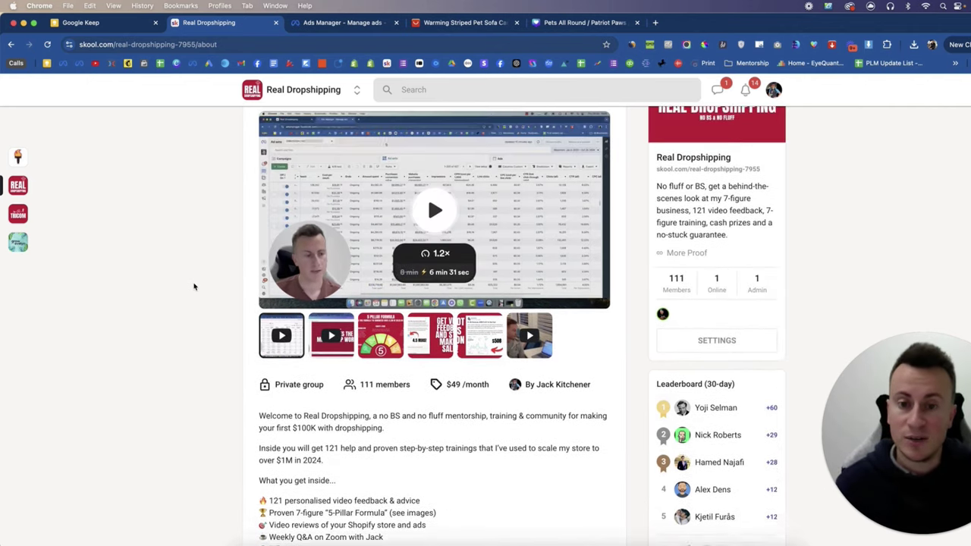
{"action": "left_click", "coordinate": [676, 256]}
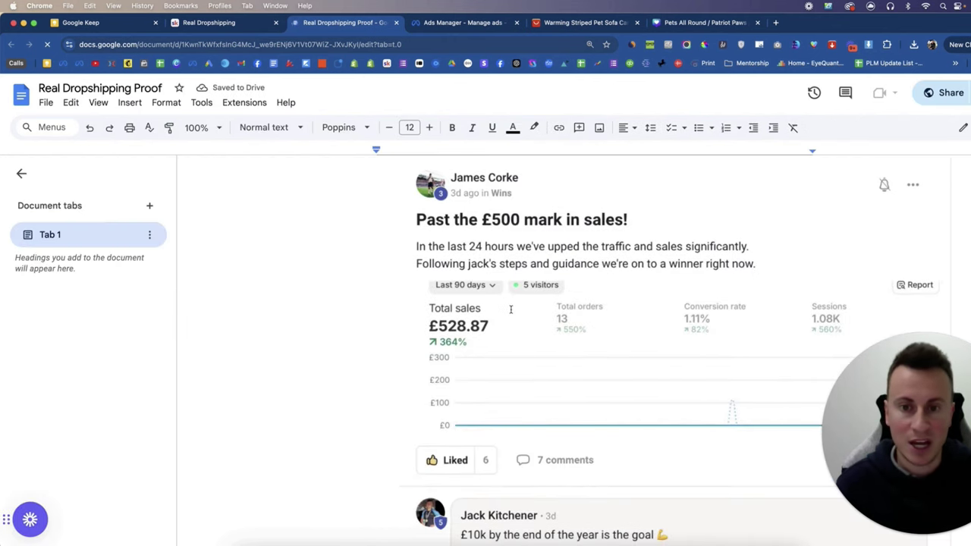
Scroll the Real Dropshipping Proof doc down to the '$1,000 PROFIT TODAY!' post.
{"action": "scroll", "coordinate": [560, 254], "scroll_direction": "down", "scroll_amount": 1}
{"action": "scroll", "coordinate": [560, 254], "scroll_direction": "down", "scroll_amount": 10}
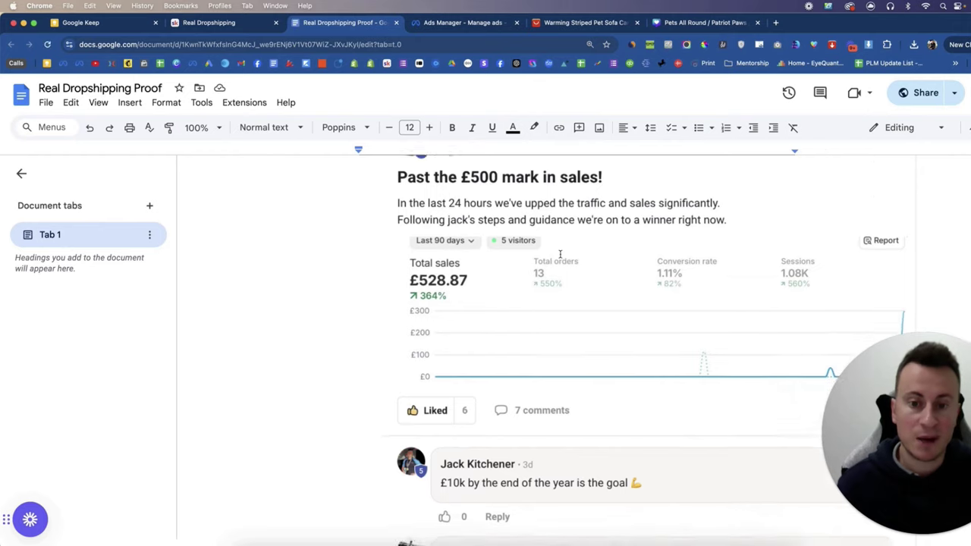
{"action": "scroll", "coordinate": [516, 265], "scroll_direction": "up", "scroll_amount": 1}
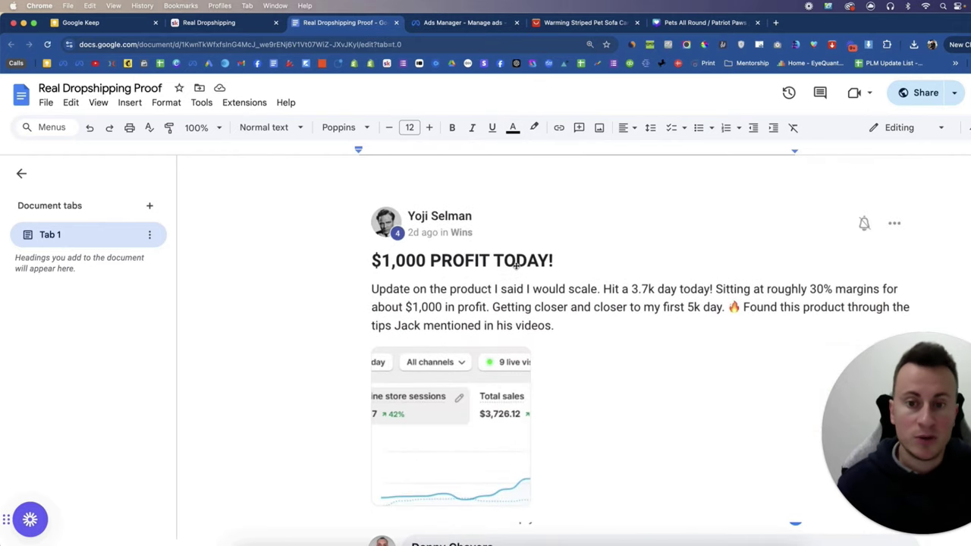
{"action": "scroll", "coordinate": [482, 286], "scroll_direction": "down", "scroll_amount": 1}
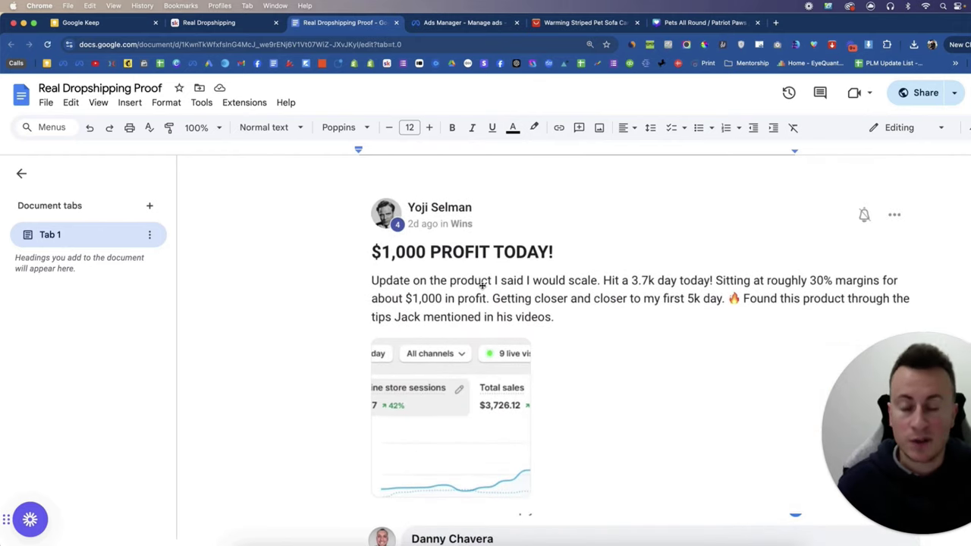
Go back to the Real Dropshipping tab and scroll to its $49/month, 111-member details.
{"action": "left_click", "coordinate": [242, 22]}
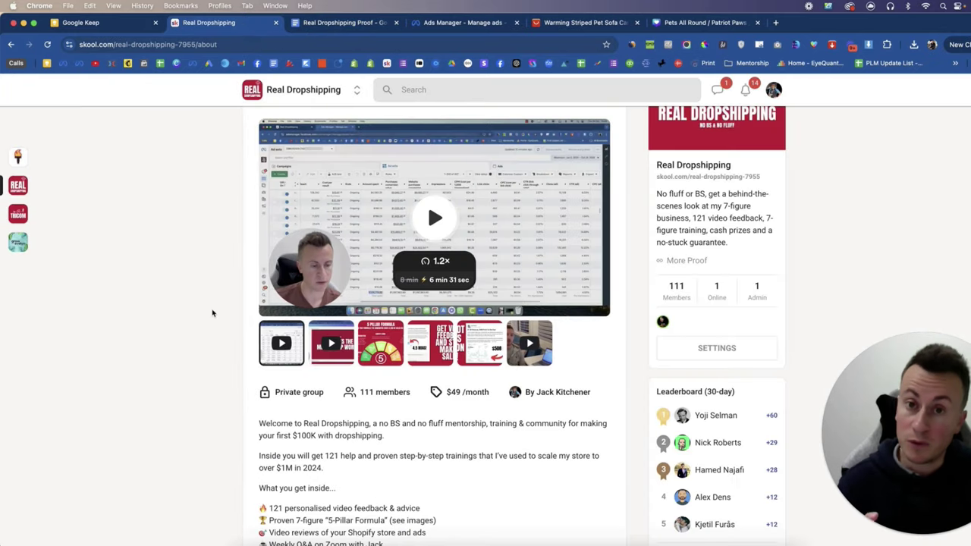
{"action": "scroll", "coordinate": [212, 312], "scroll_direction": "down", "scroll_amount": 1}
{"action": "scroll", "coordinate": [213, 313], "scroll_direction": "down", "scroll_amount": 1}
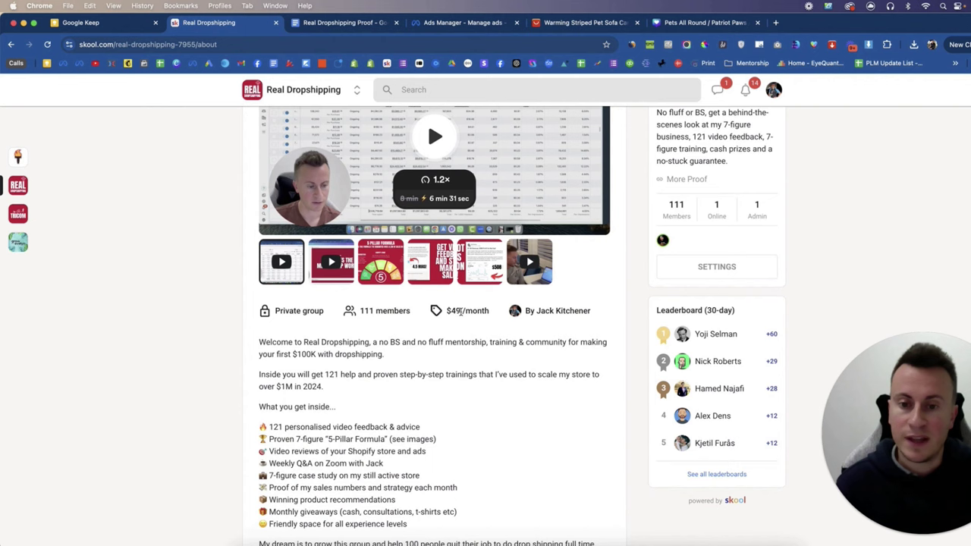